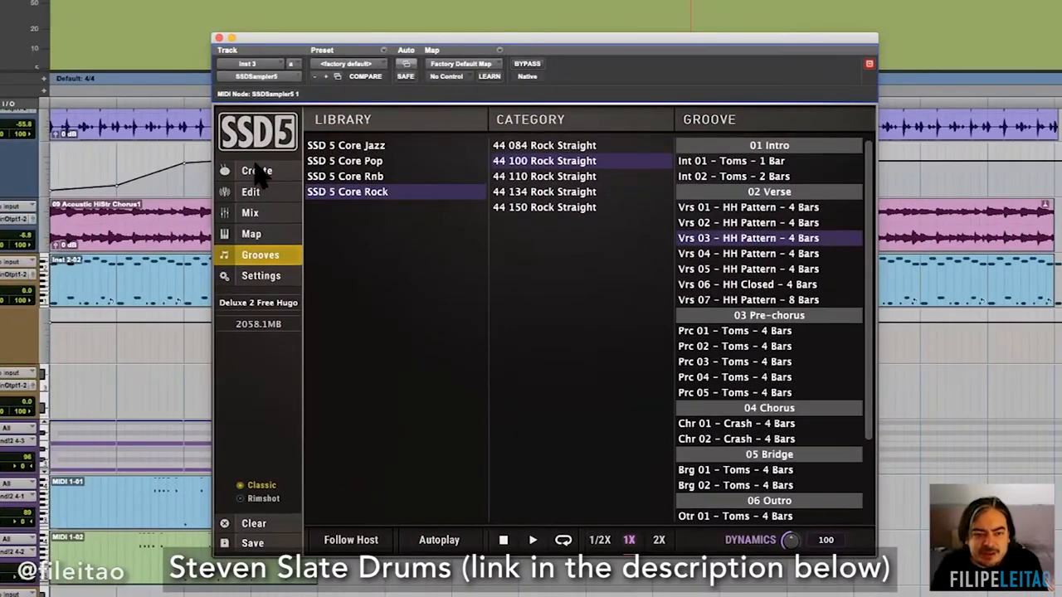
Switch SSD5 to its kit view and close the plugin window back to the Edit window.
{"action": "left_click", "coordinate": [257, 172]}
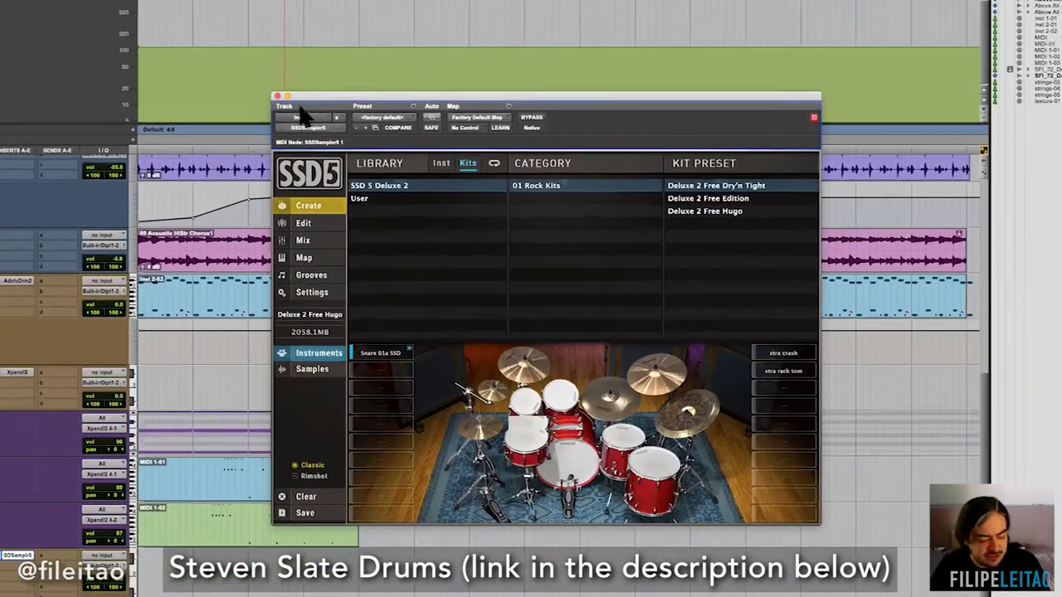
{"action": "left_click", "coordinate": [220, 38]}
{"action": "scroll", "coordinate": [426, 394], "scroll_direction": "down", "scroll_amount": 3}
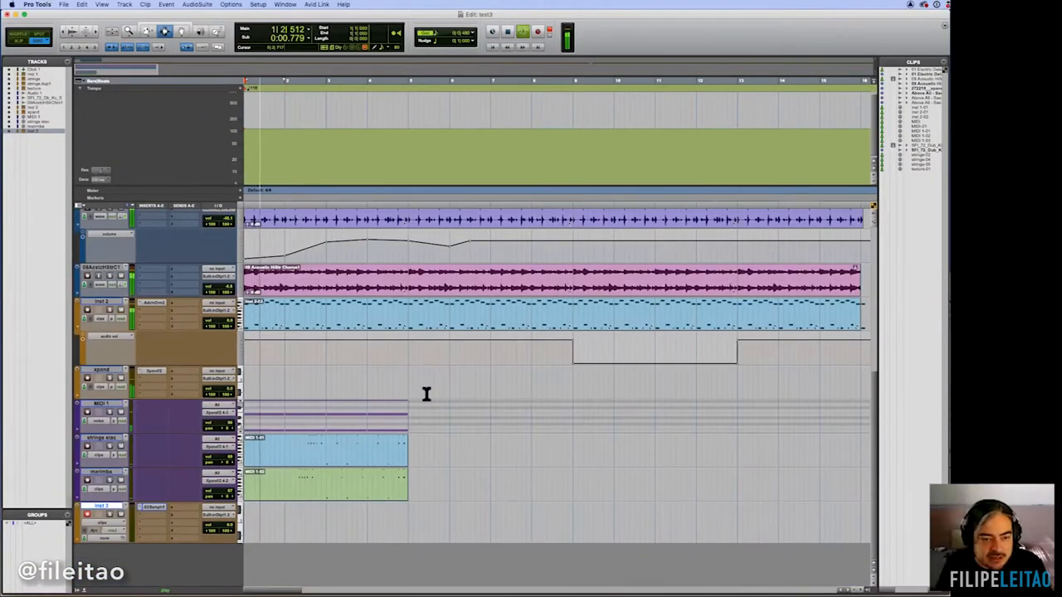
Play from the session start and record a drum groove as a new MIDI clip on Inst 3.
{"action": "key", "text": "Return"}
{"action": "key", "text": "space"}
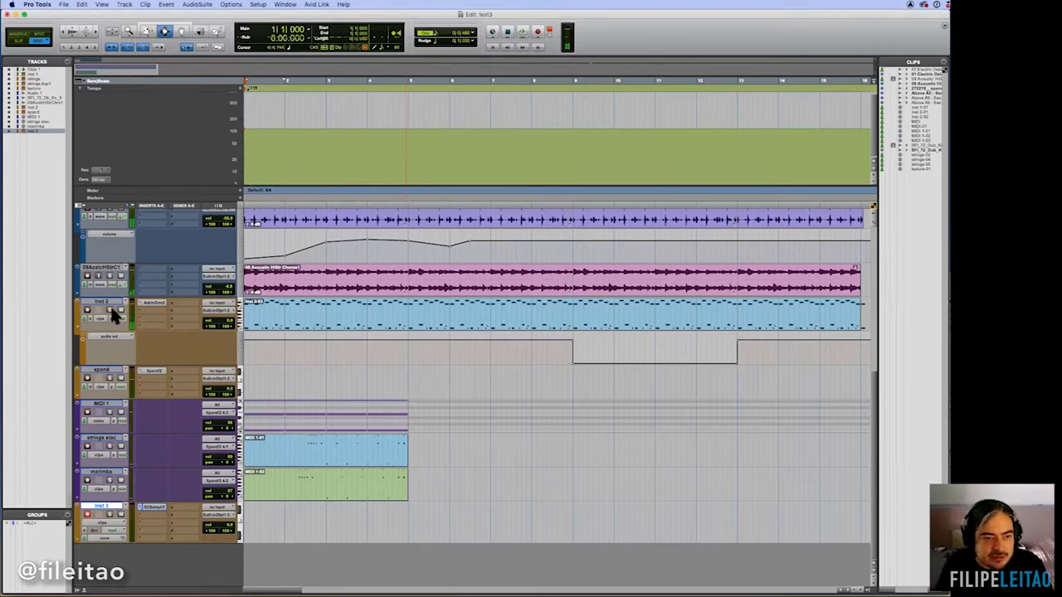
{"action": "scroll", "coordinate": [269, 314], "scroll_direction": "up", "scroll_amount": 3}
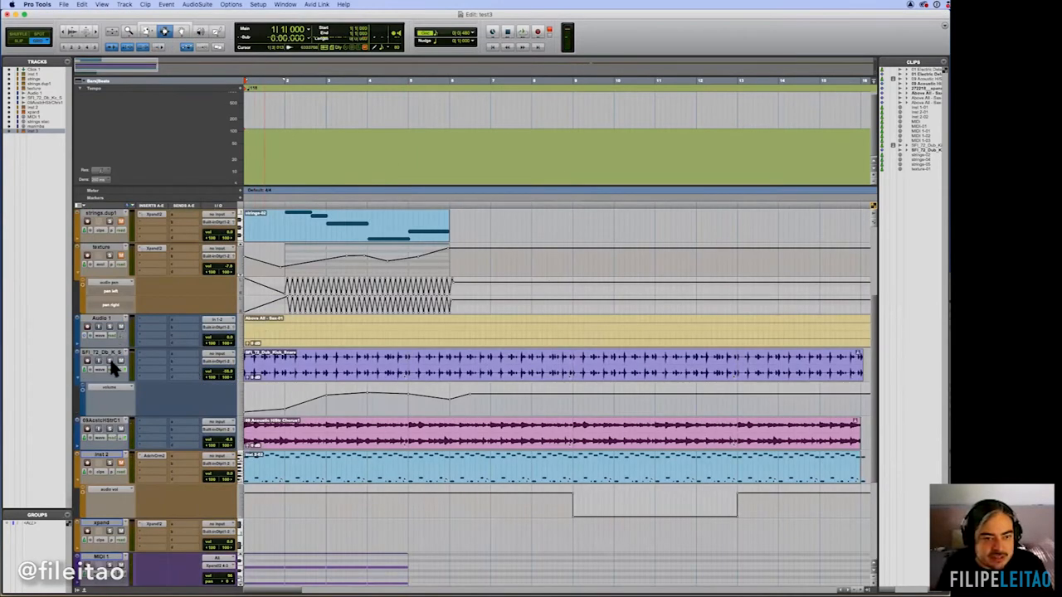
{"action": "scroll", "coordinate": [431, 394], "scroll_direction": "down", "scroll_amount": 5}
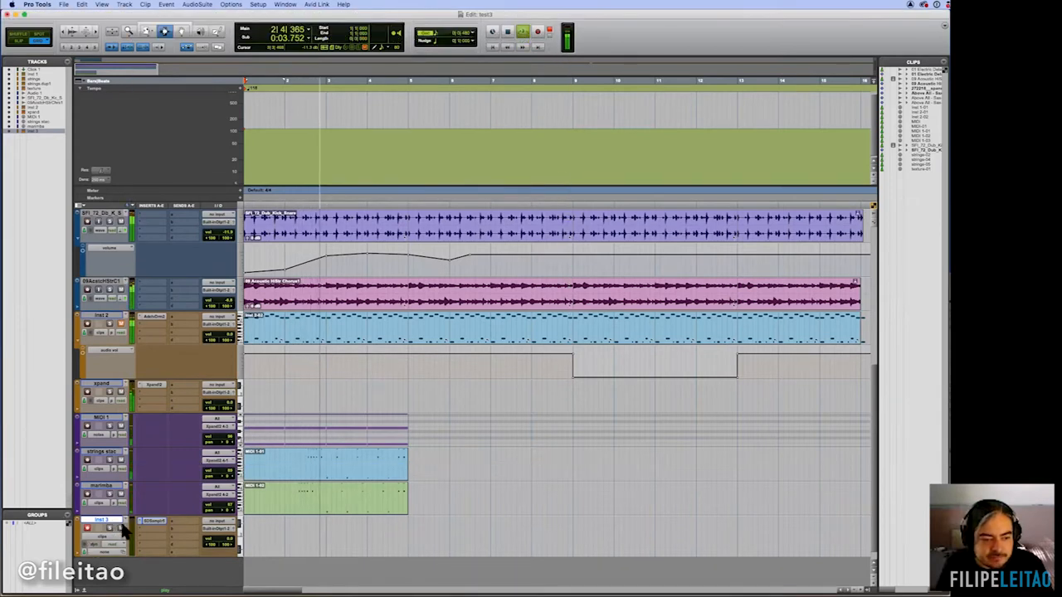
{"action": "left_click", "coordinate": [537, 32]}
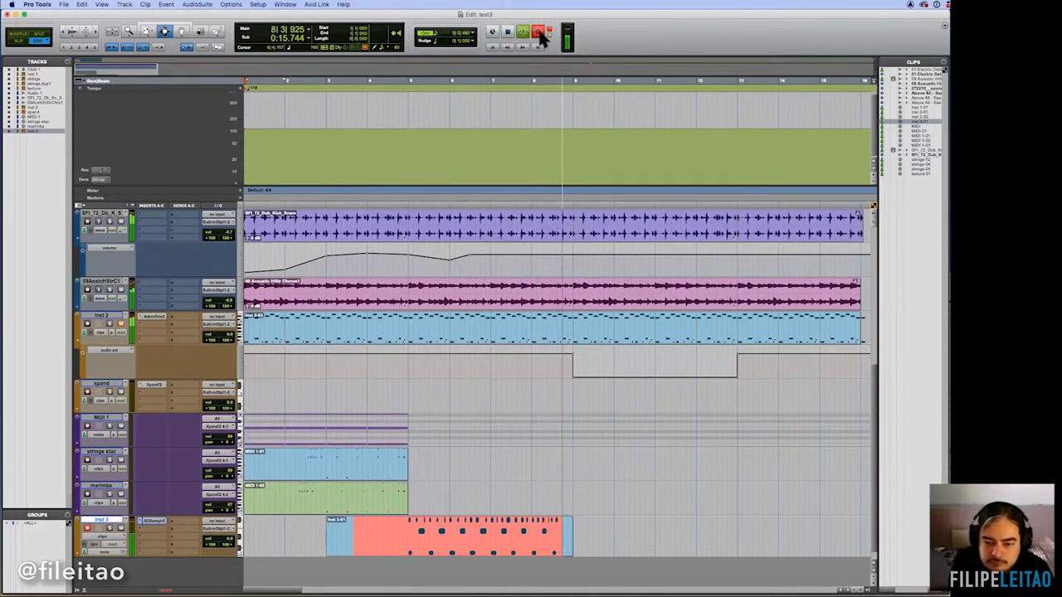
{"action": "key", "text": "space"}
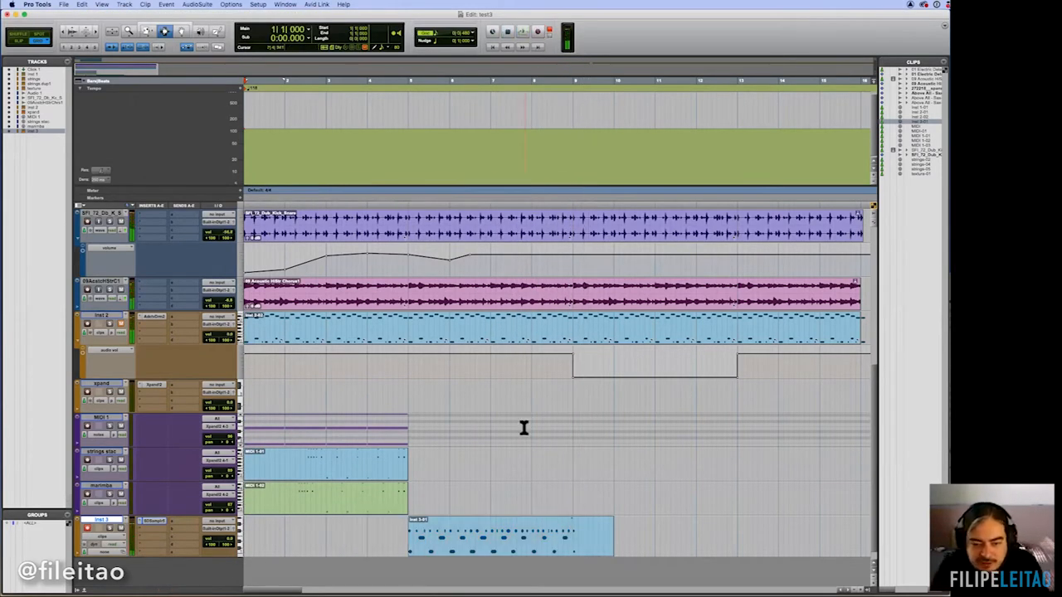
Audition the recorded Inst 3 clip in the MIDI Editor, drag it to bar 1 and reopen its notes.
{"action": "double_click", "coordinate": [528, 544]}
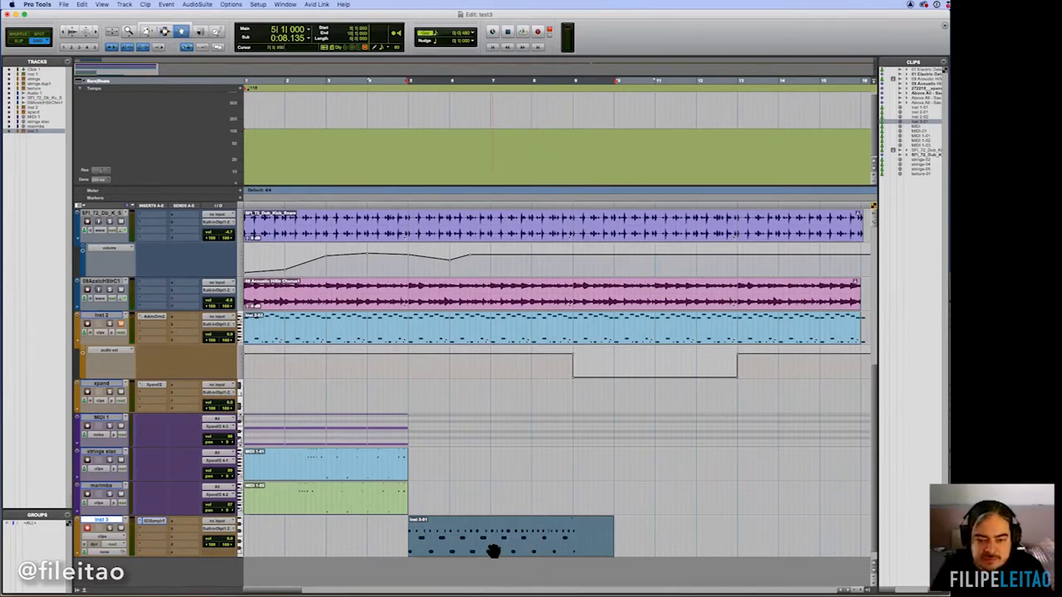
{"action": "double_click", "coordinate": [495, 550]}
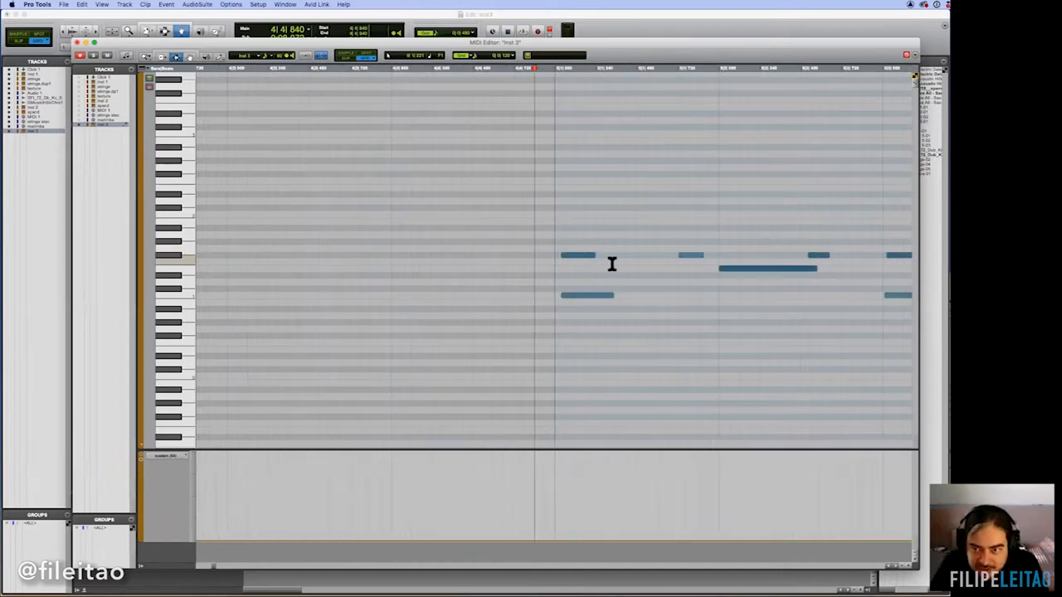
{"action": "scroll", "coordinate": [612, 264], "scroll_direction": "right", "scroll_amount": 5}
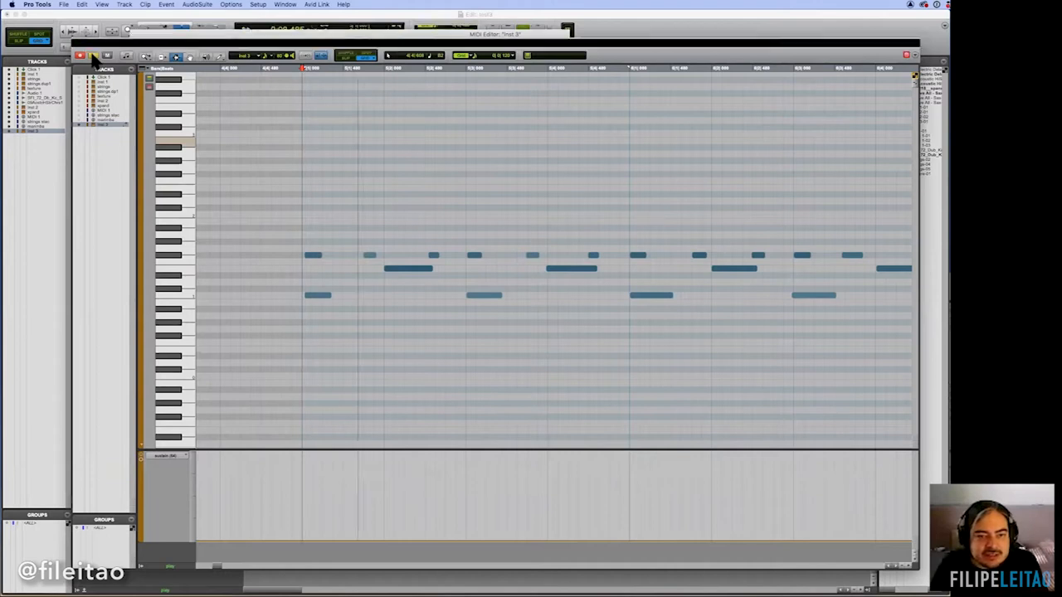
{"action": "key", "text": "space"}
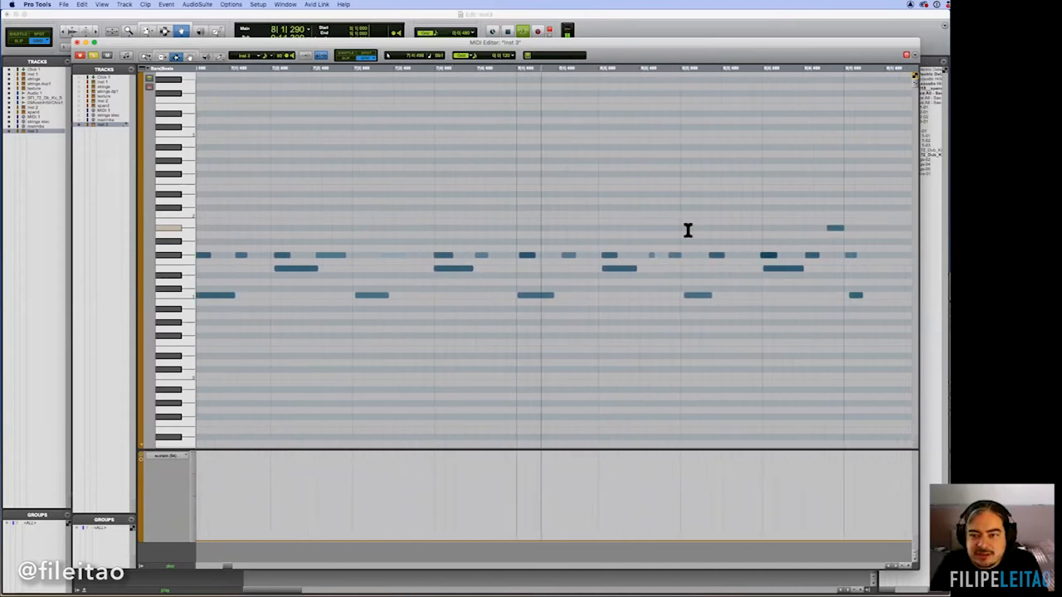
{"action": "key", "text": "space"}
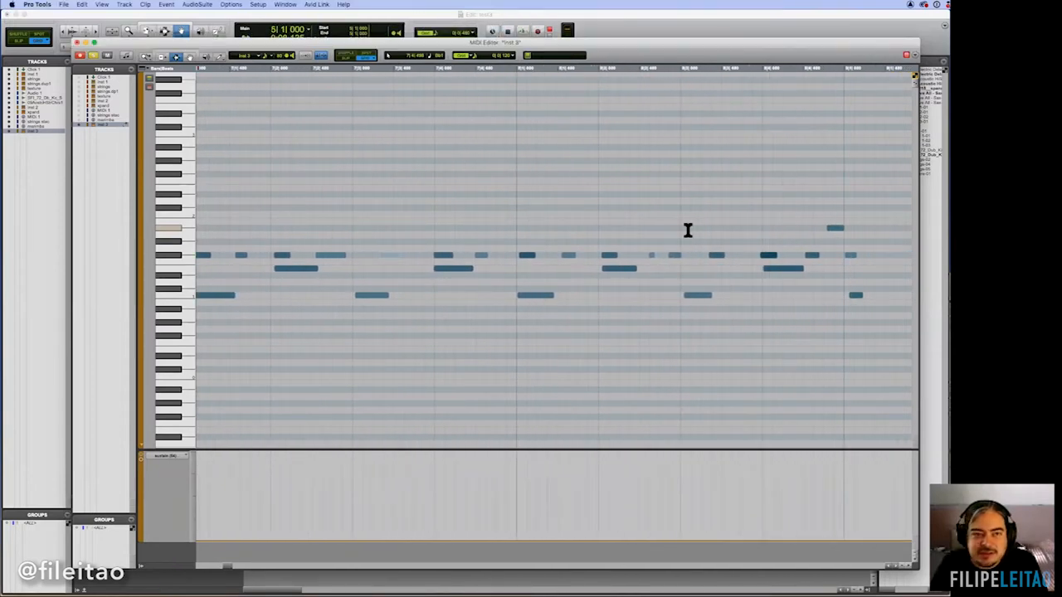
{"action": "left_click", "coordinate": [77, 43]}
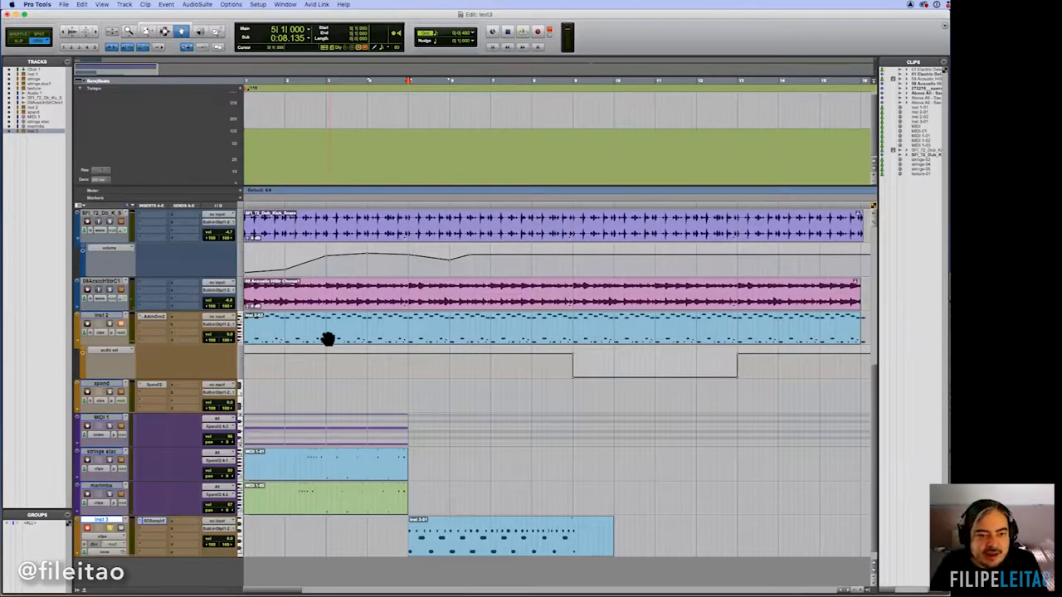
{"action": "scroll", "coordinate": [498, 448], "scroll_direction": "down", "scroll_amount": 5}
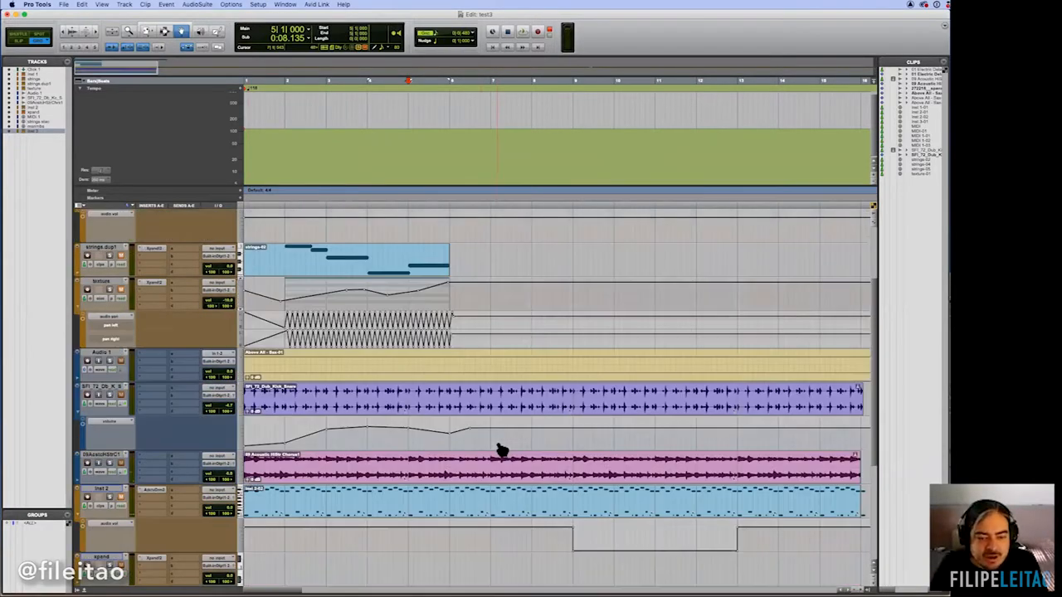
{"action": "scroll", "coordinate": [365, 522], "scroll_direction": "down", "scroll_amount": 5}
{"action": "left_click_drag", "start_coordinate": [465, 529], "coordinate": [295, 531]}
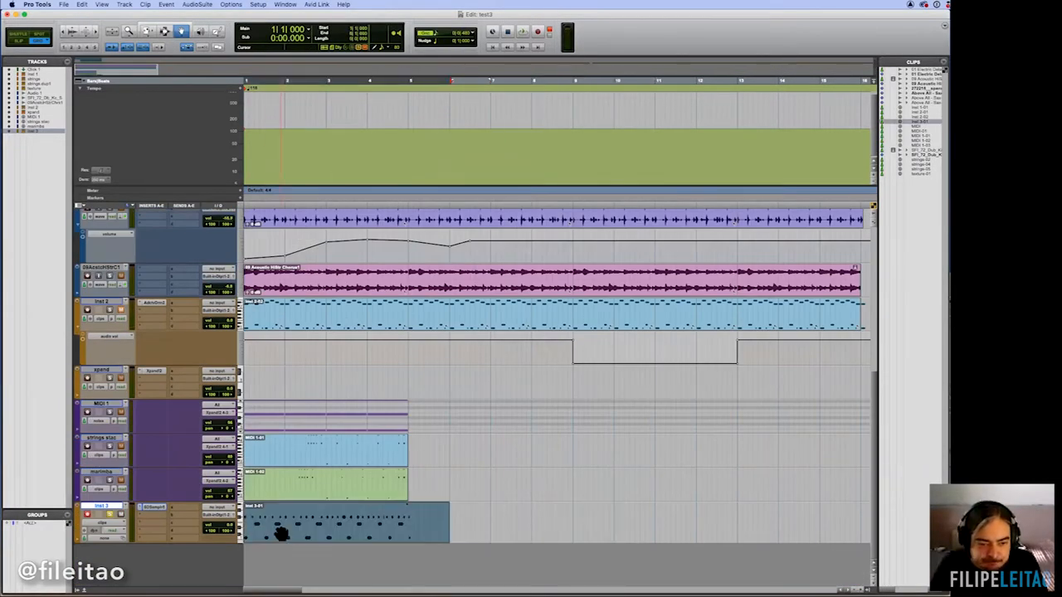
{"action": "double_click", "coordinate": [296, 531]}
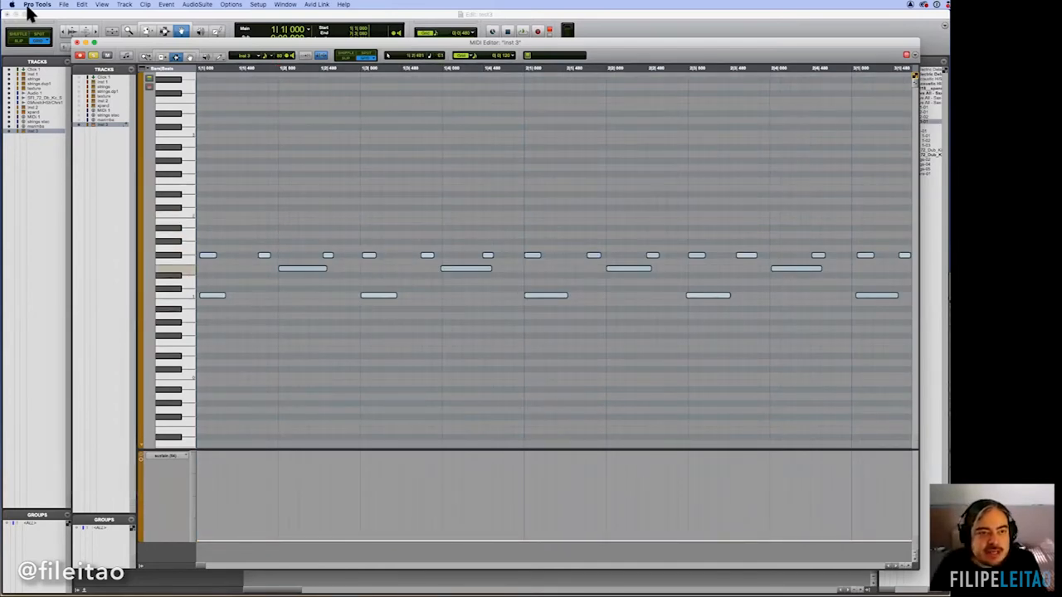
Quantize the drum clip's note starts to a 1/16-note grid via Event Operations.
{"action": "left_click", "coordinate": [144, 5]}
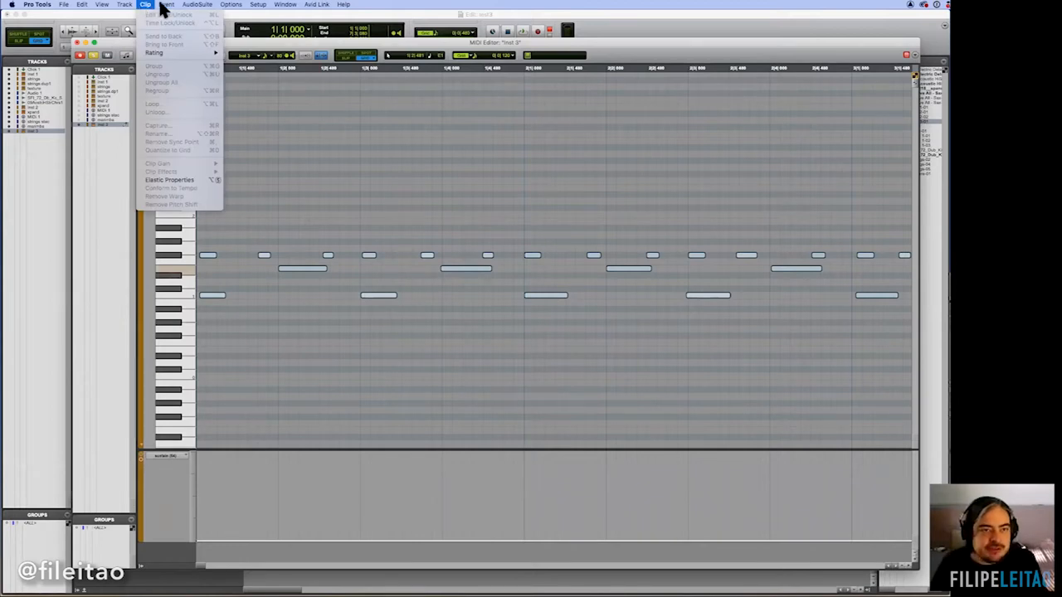
{"action": "mouse_move", "coordinate": [166, 5]}
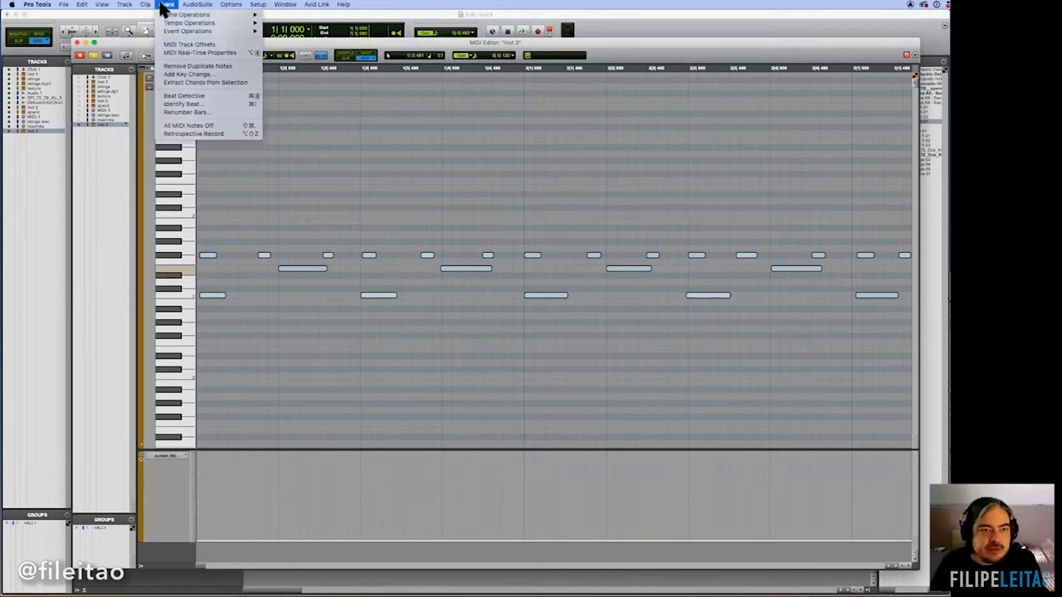
{"action": "mouse_move", "coordinate": [187, 30]}
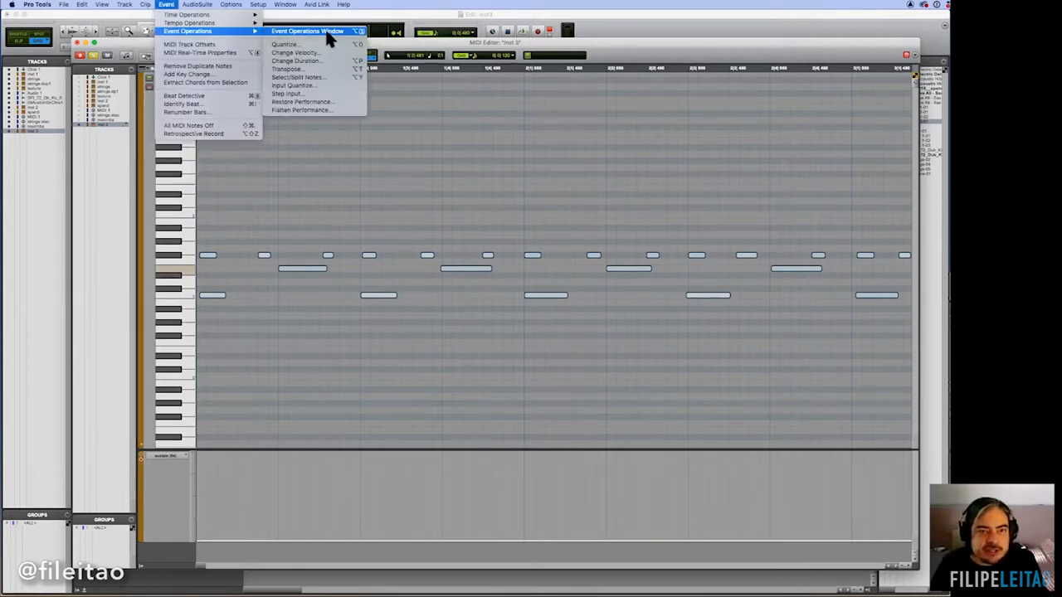
{"action": "left_click", "coordinate": [286, 44]}
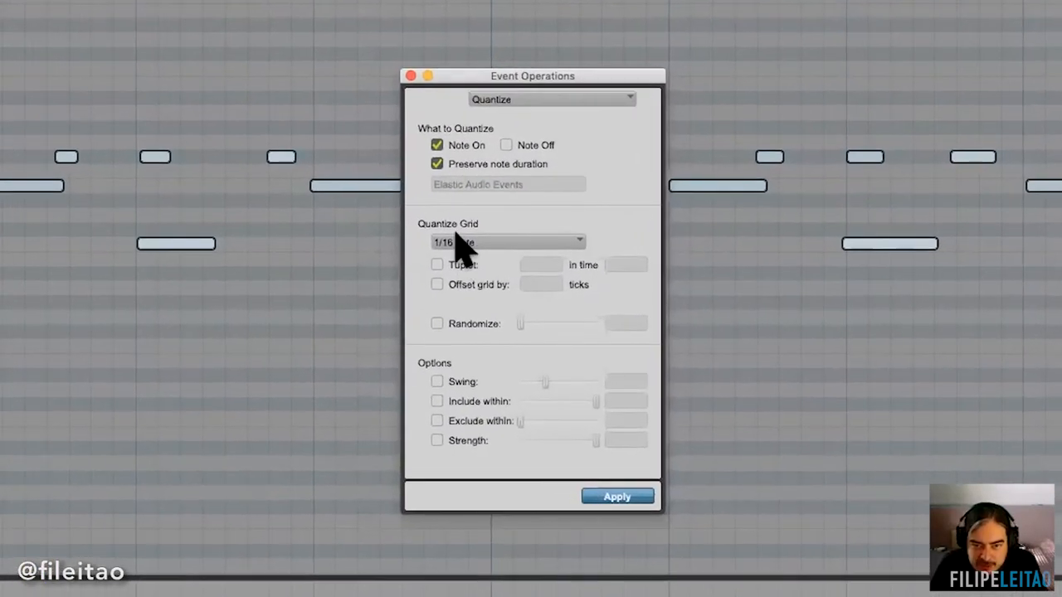
{"action": "left_click", "coordinate": [618, 497]}
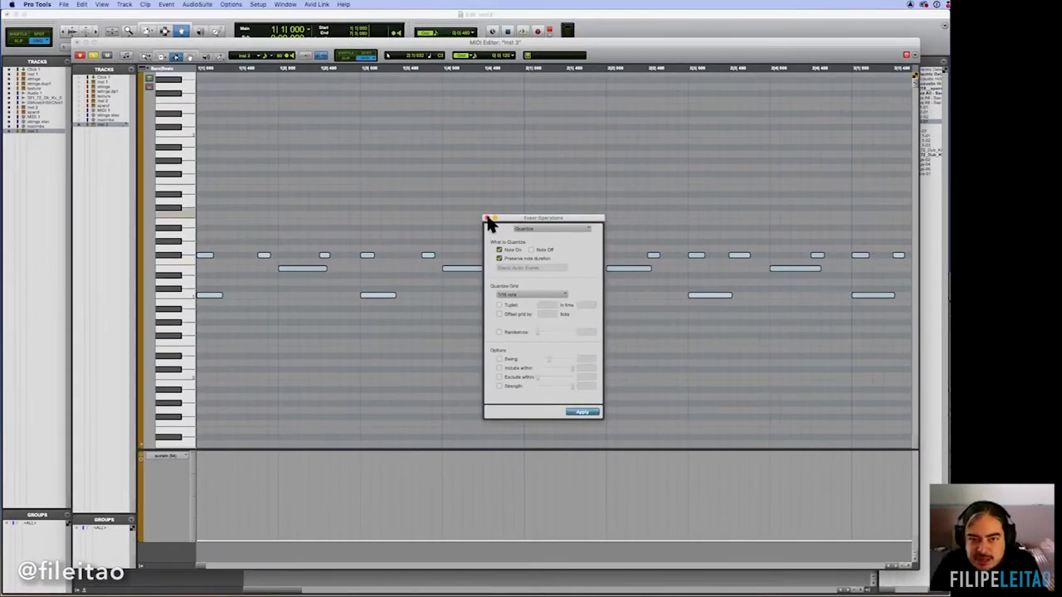
Audition the quantized groove, draw and lengthen an extra drum note, then play it from the start.
{"action": "left_click", "coordinate": [488, 221]}
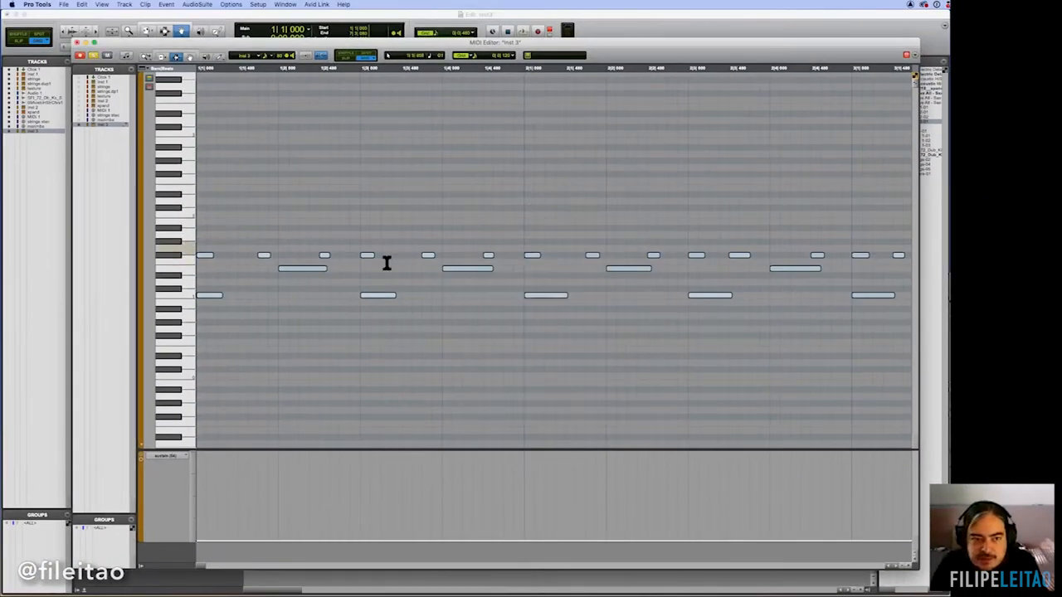
{"action": "left_click", "coordinate": [321, 249]}
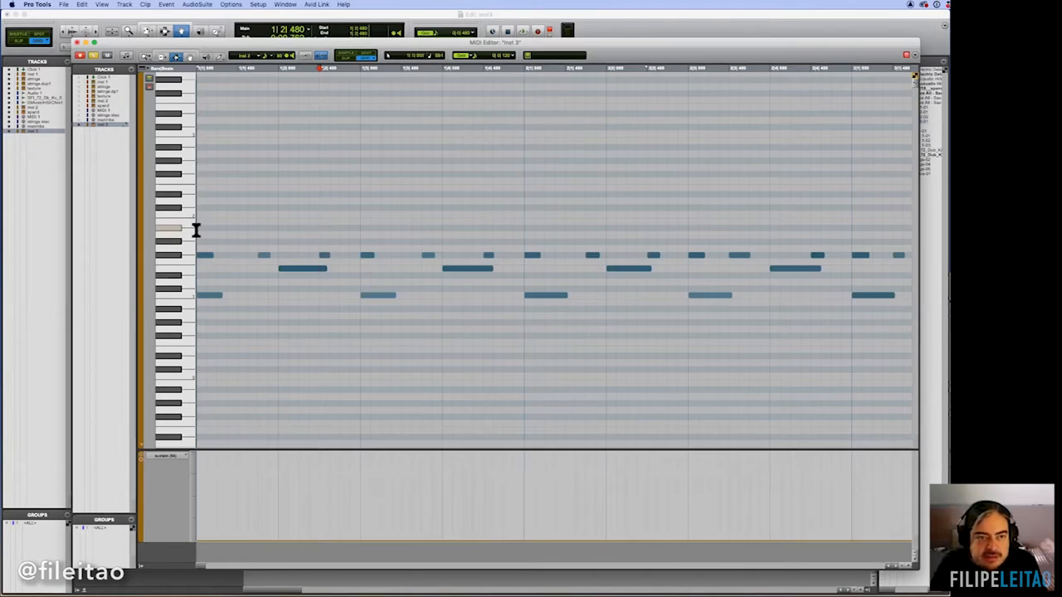
{"action": "key", "text": "space"}
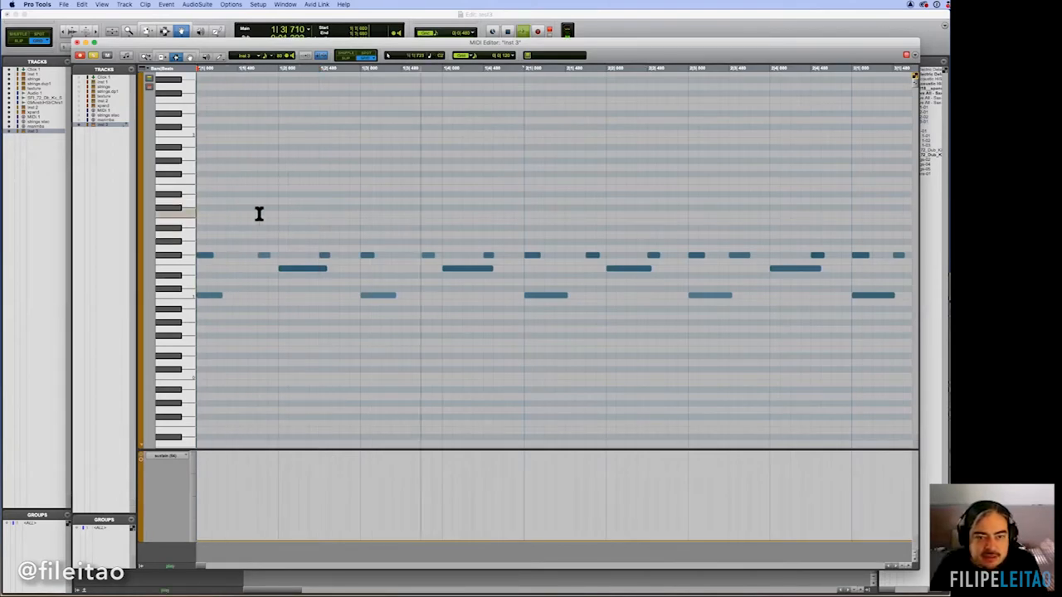
{"action": "key", "text": "space"}
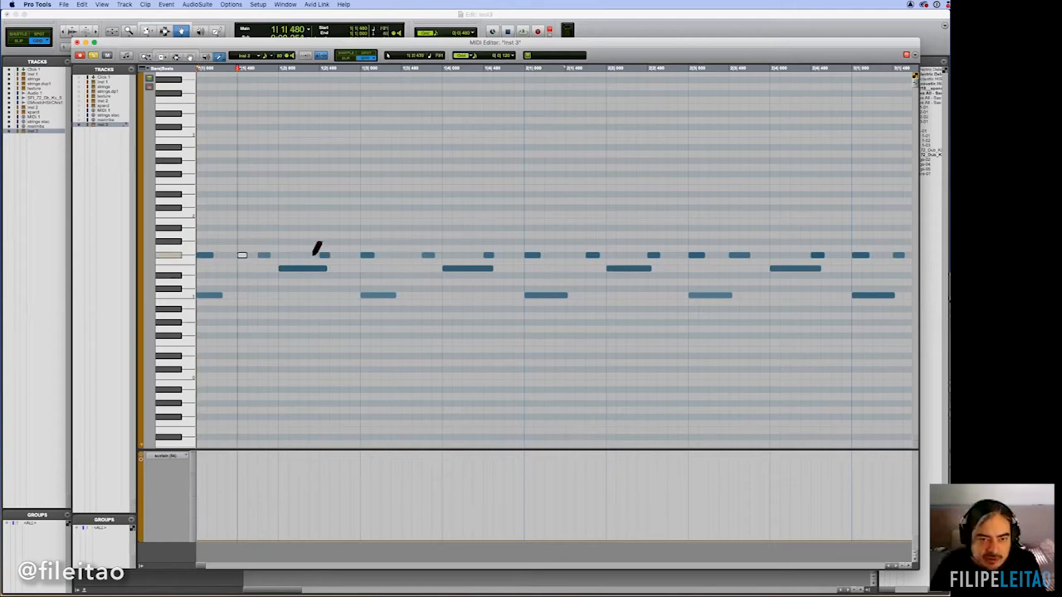
{"action": "key", "text": "space"}
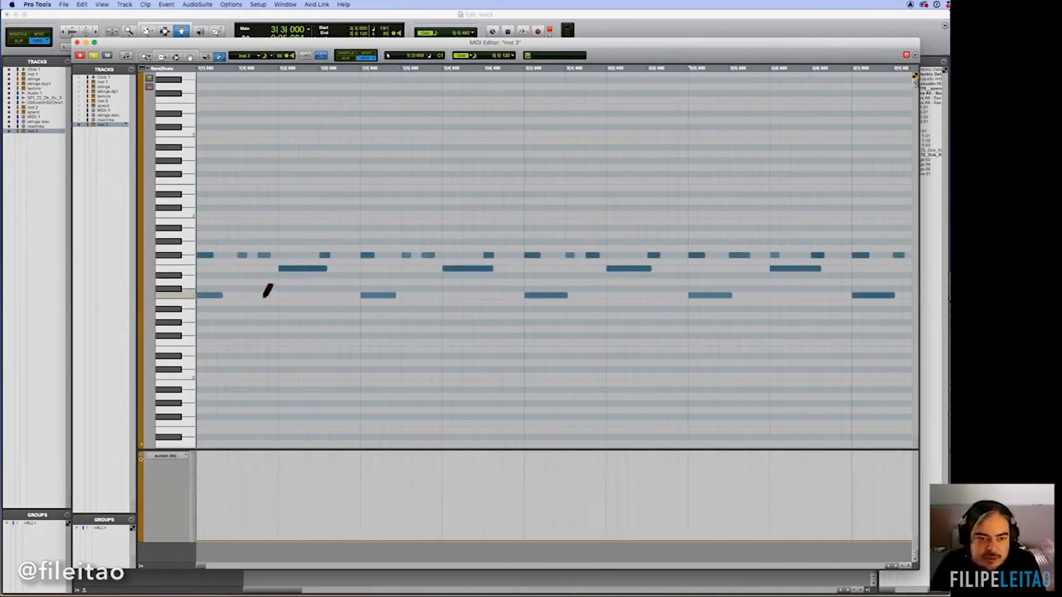
{"action": "left_click_drag", "start_coordinate": [320, 290], "coordinate": [429, 288]}
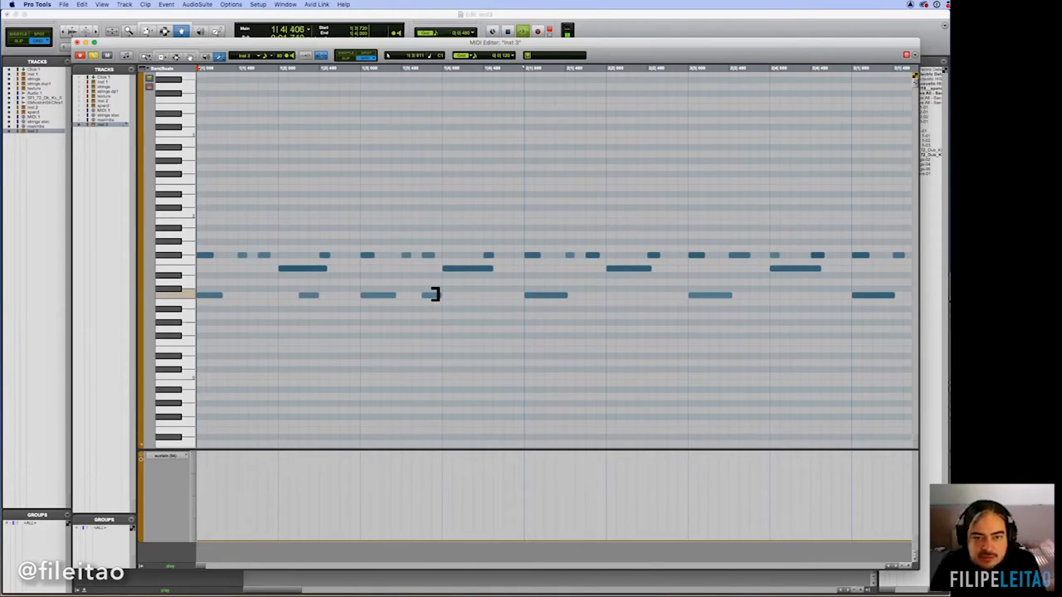
{"action": "left_click", "coordinate": [543, 294]}
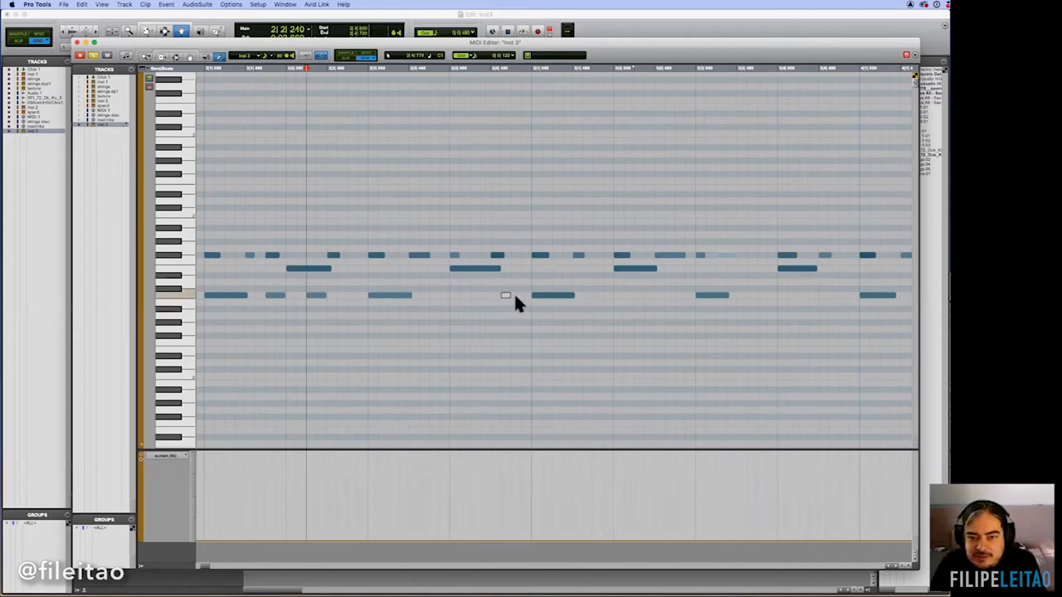
{"action": "key", "text": "space"}
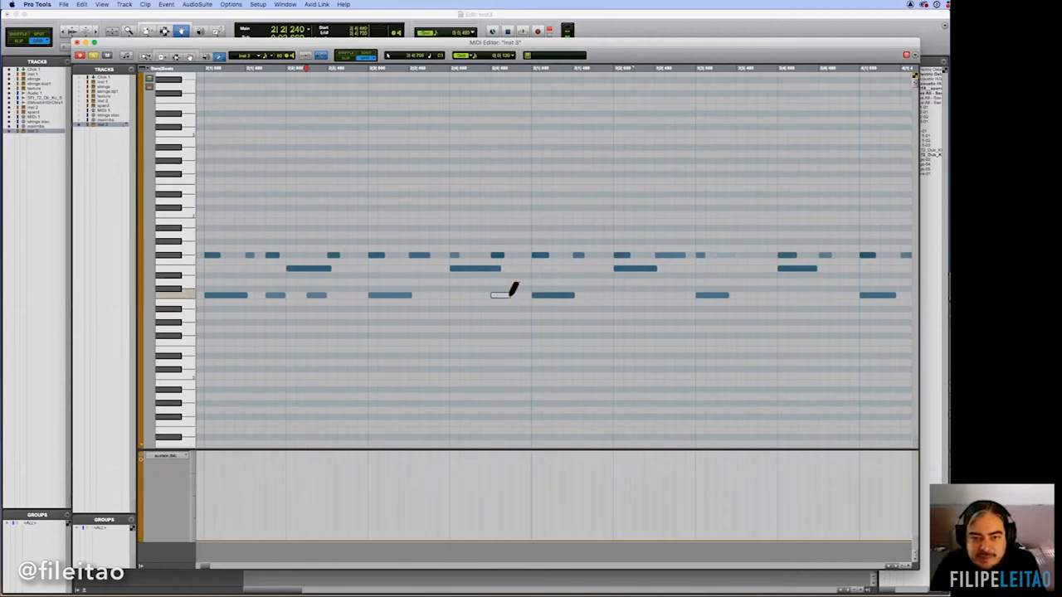
{"action": "key", "text": "Return"}
{"action": "key", "text": "space"}
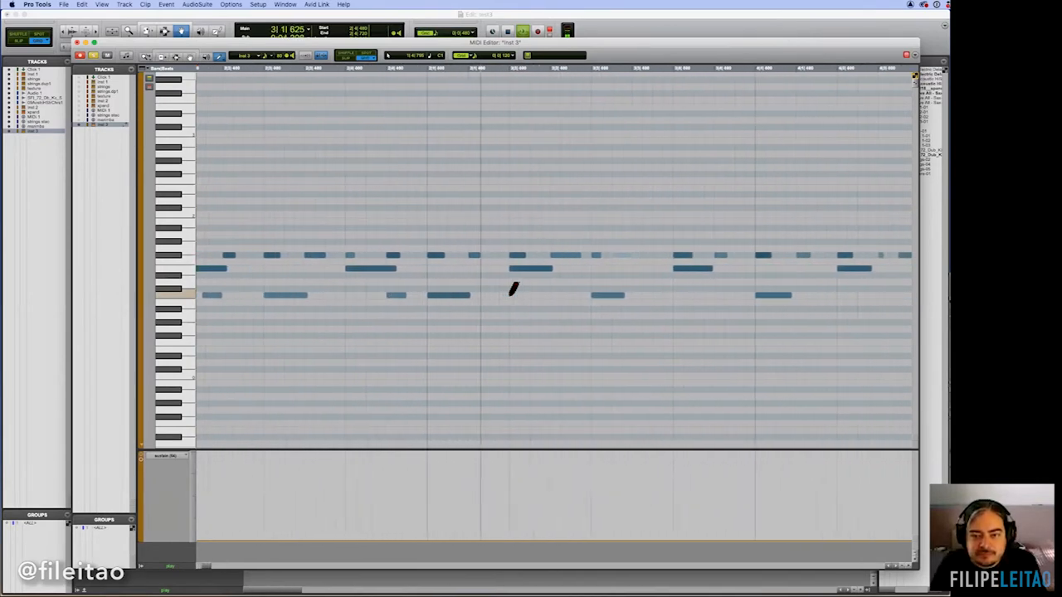
Close the MIDI Editor and, after undoing a stretch attempt, cut the Inst 3 clip off at bar 3.
{"action": "key", "text": "super+equal"}
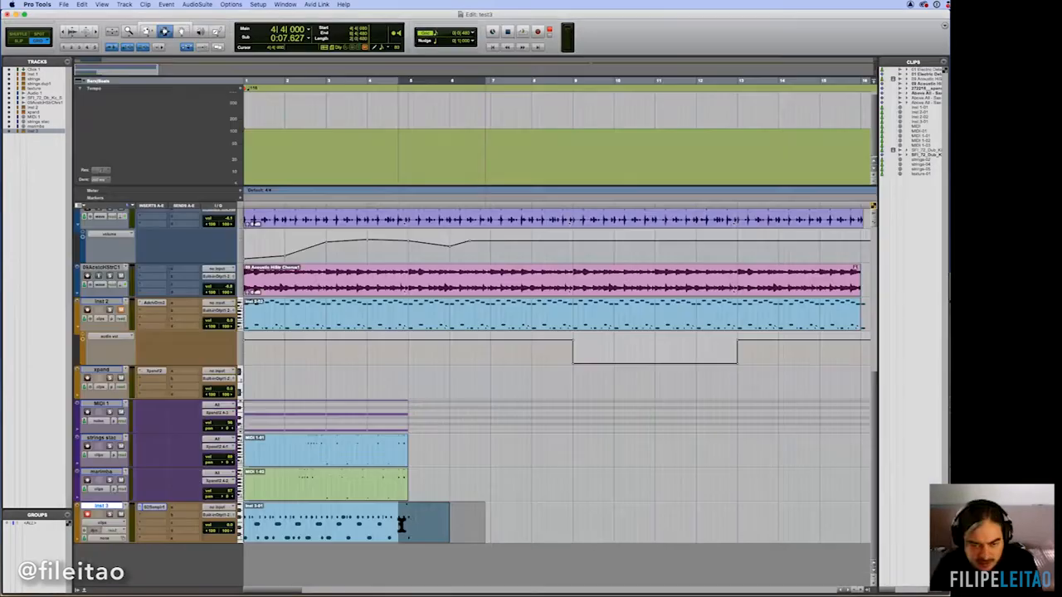
{"action": "left_click", "coordinate": [406, 523]}
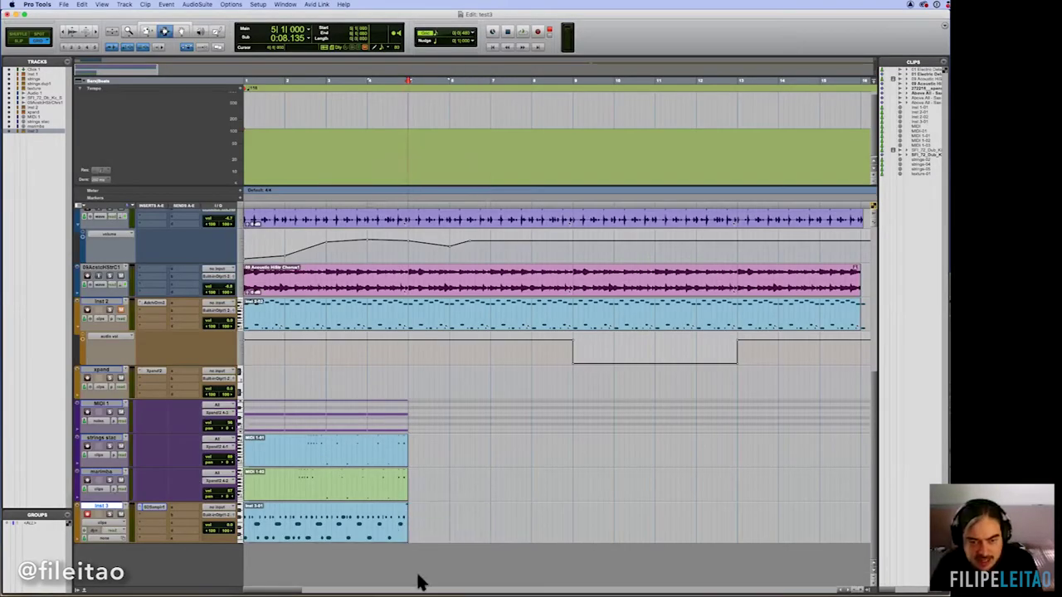
{"action": "left_click", "coordinate": [150, 34]}
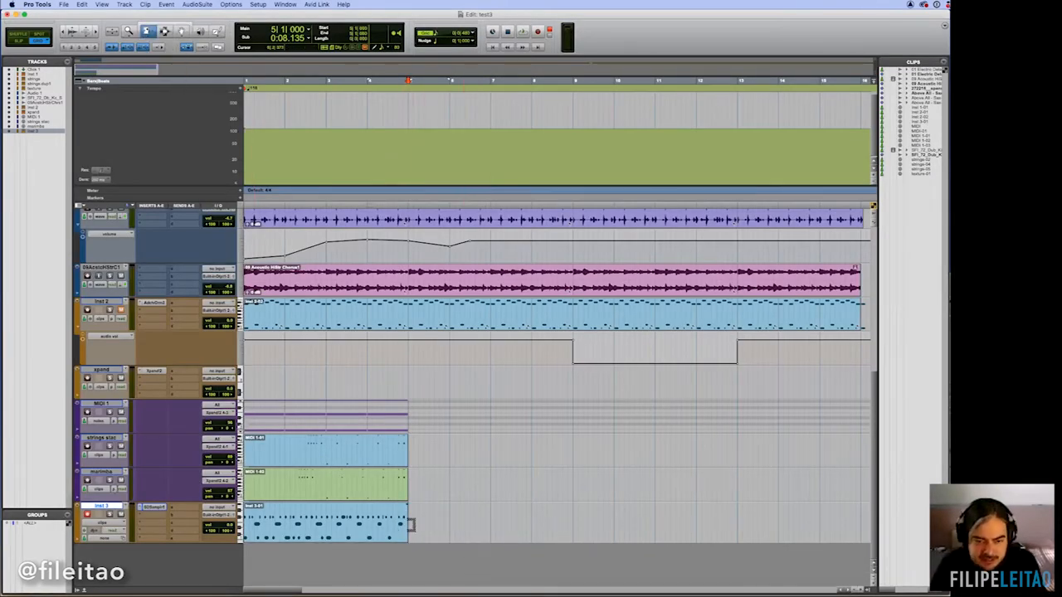
{"action": "left_click_drag", "start_coordinate": [400, 521], "coordinate": [772, 523]}
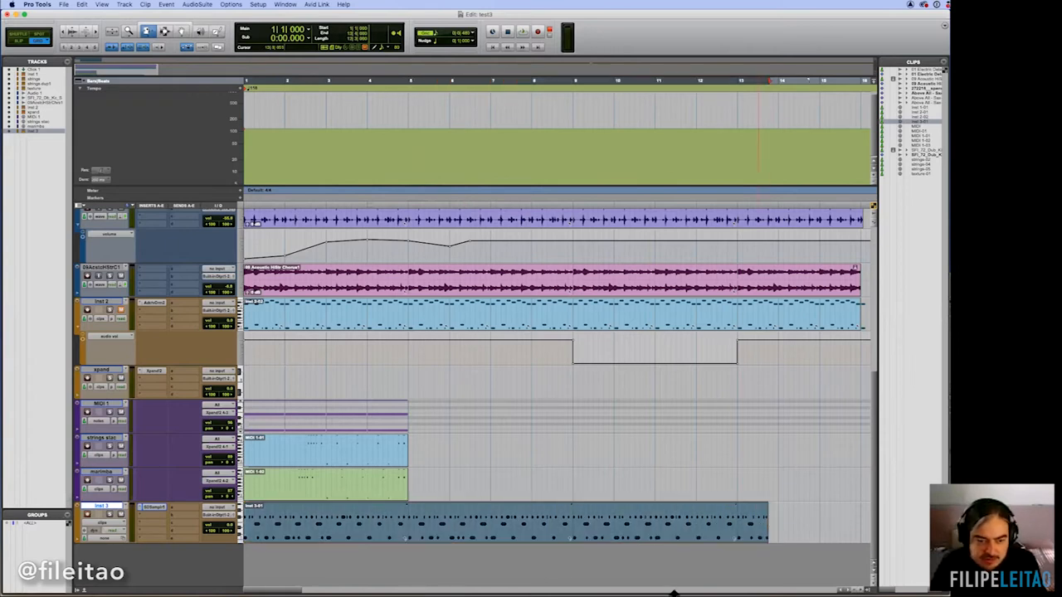
{"action": "key", "text": "super+z"}
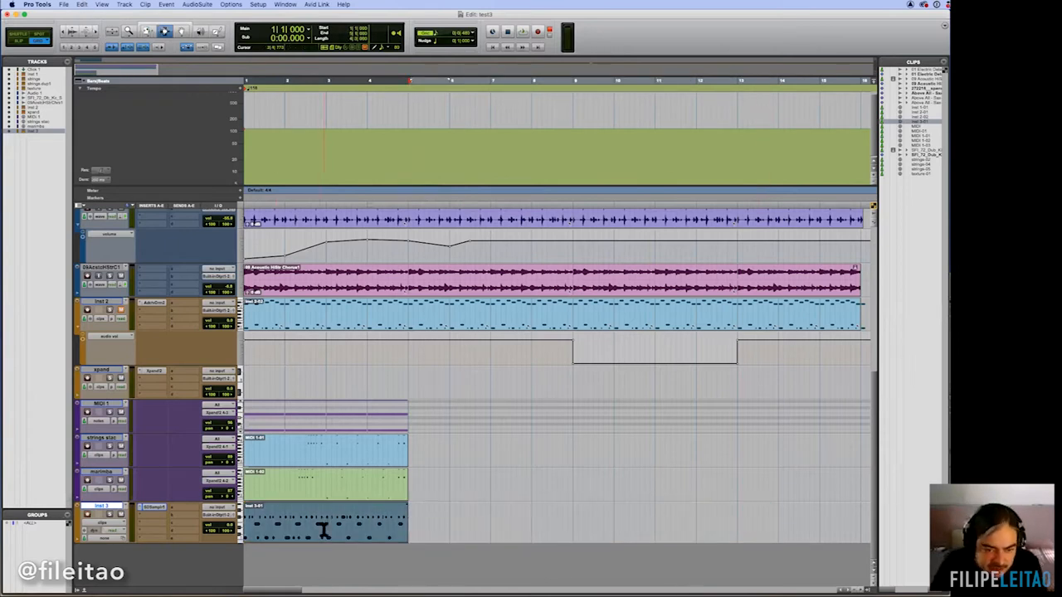
{"action": "left_click", "coordinate": [324, 529]}
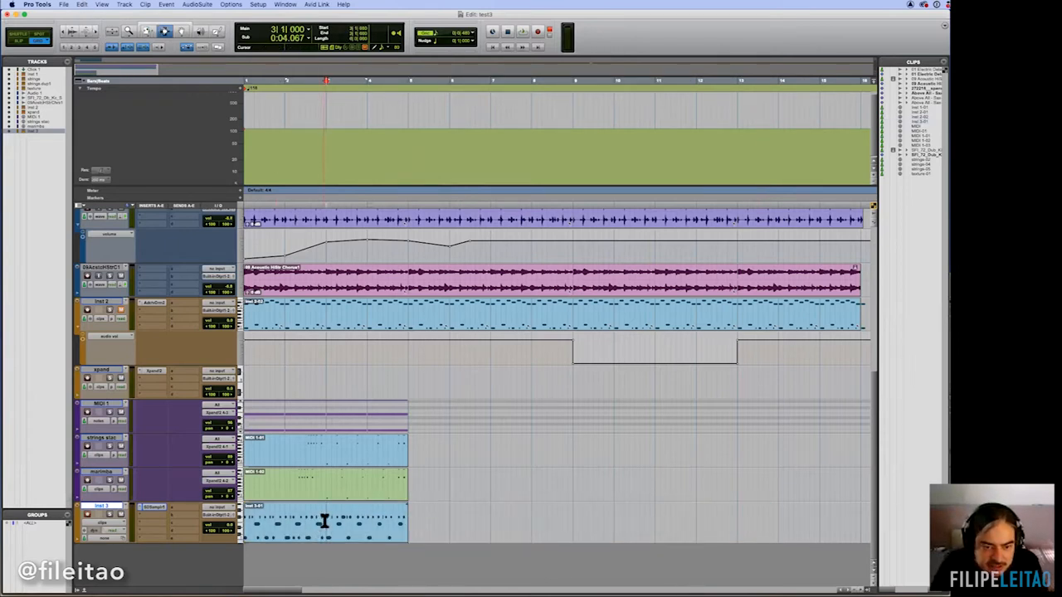
{"action": "key", "text": "Delete"}
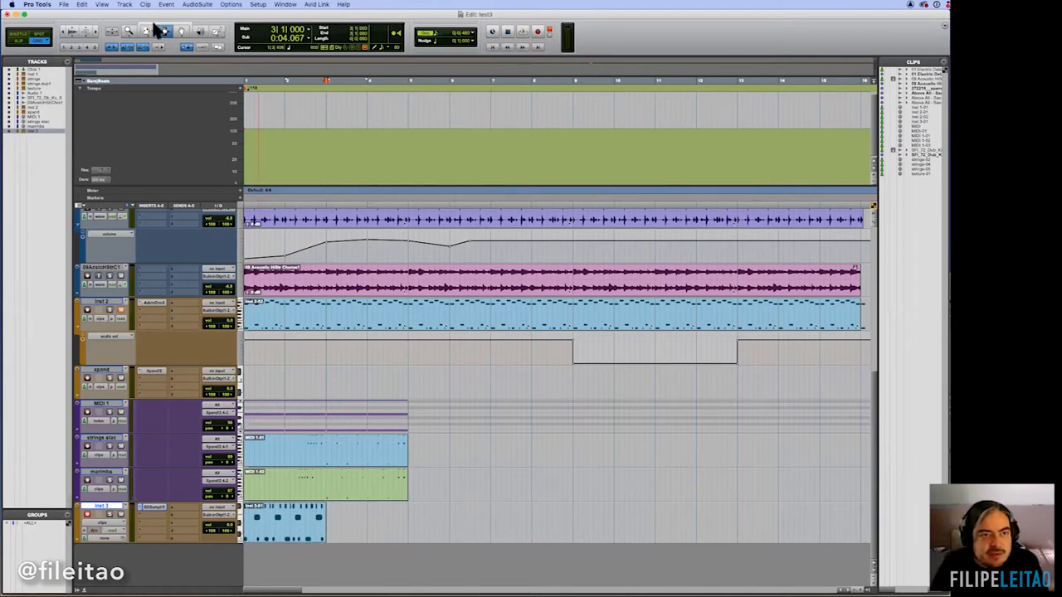
Loop the two-bar groove out to bar 9 and play the arrangement from the start.
{"action": "left_click_drag", "start_coordinate": [314, 514], "coordinate": [577, 536]}
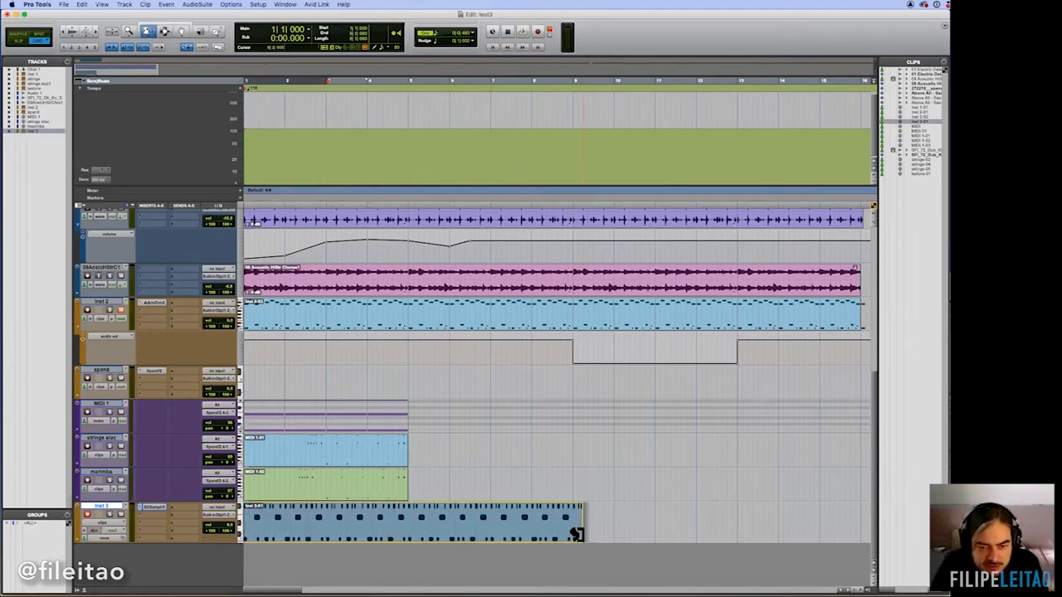
{"action": "key", "text": "Return"}
{"action": "key", "text": "space"}
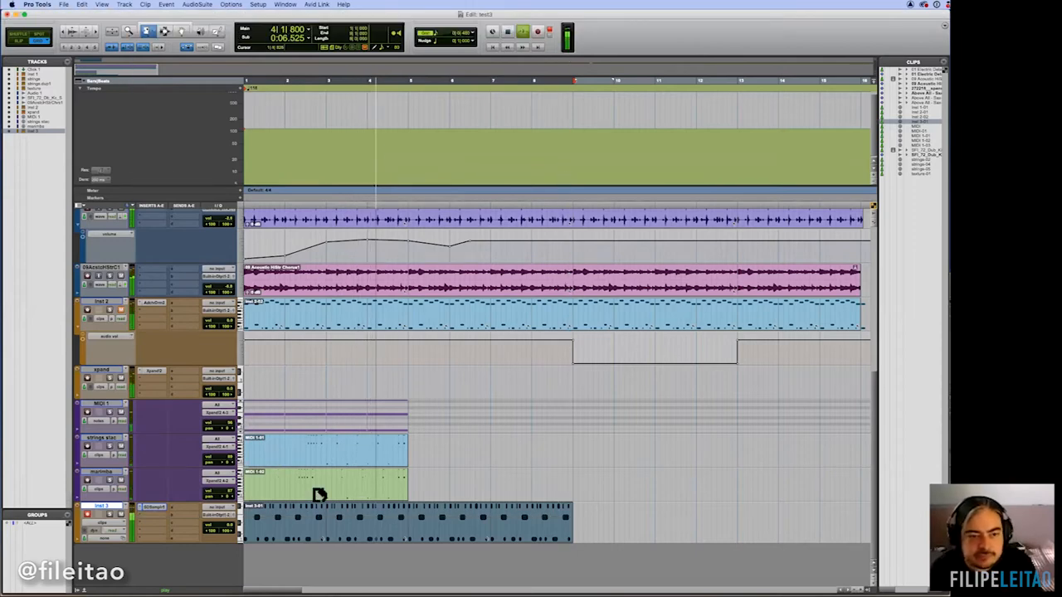
{"action": "key", "text": "space"}
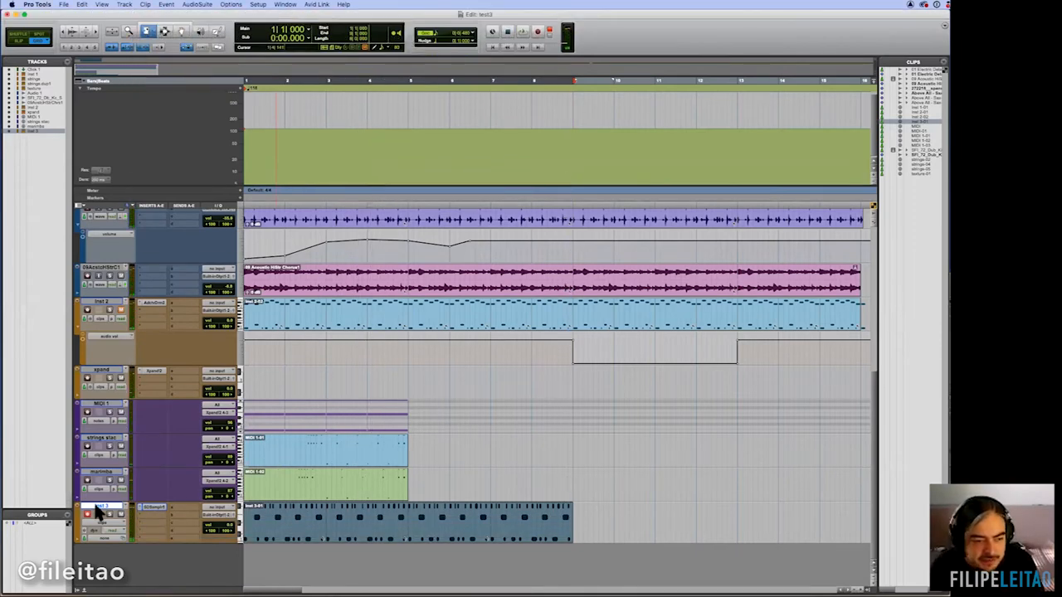
{"action": "right_click", "coordinate": [97, 515]}
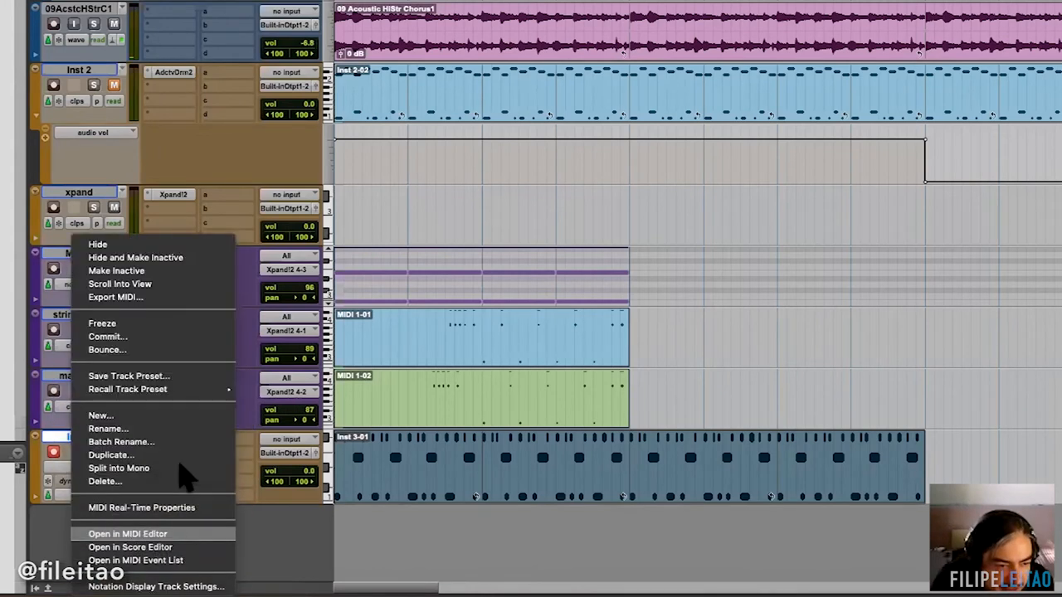
Duplicate the Inst 3 track and delete the copied clip from Inst 3.dup1.
{"action": "left_click", "coordinate": [111, 454]}
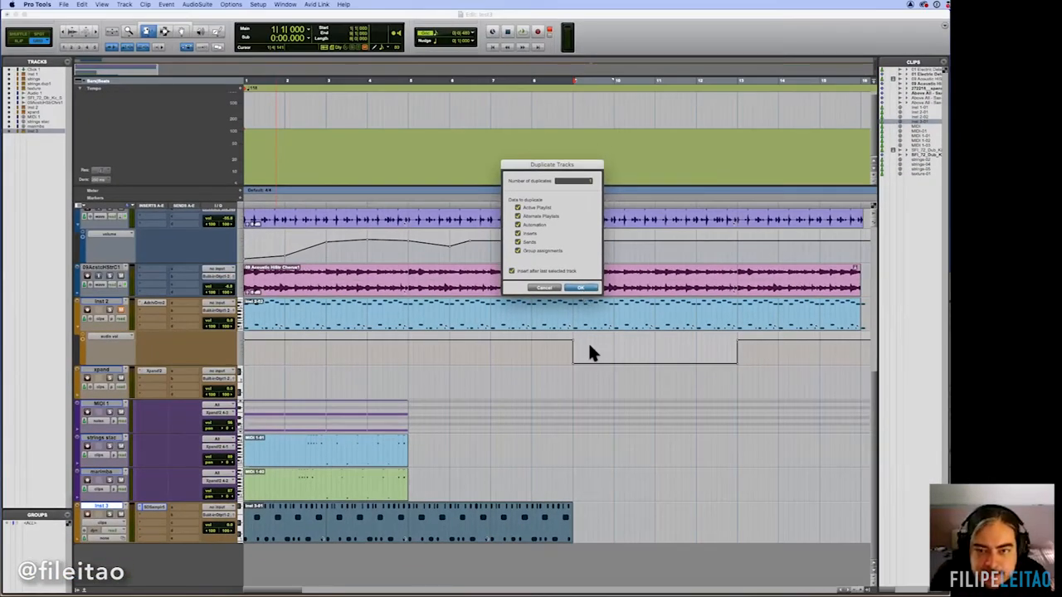
{"action": "key", "text": "Return"}
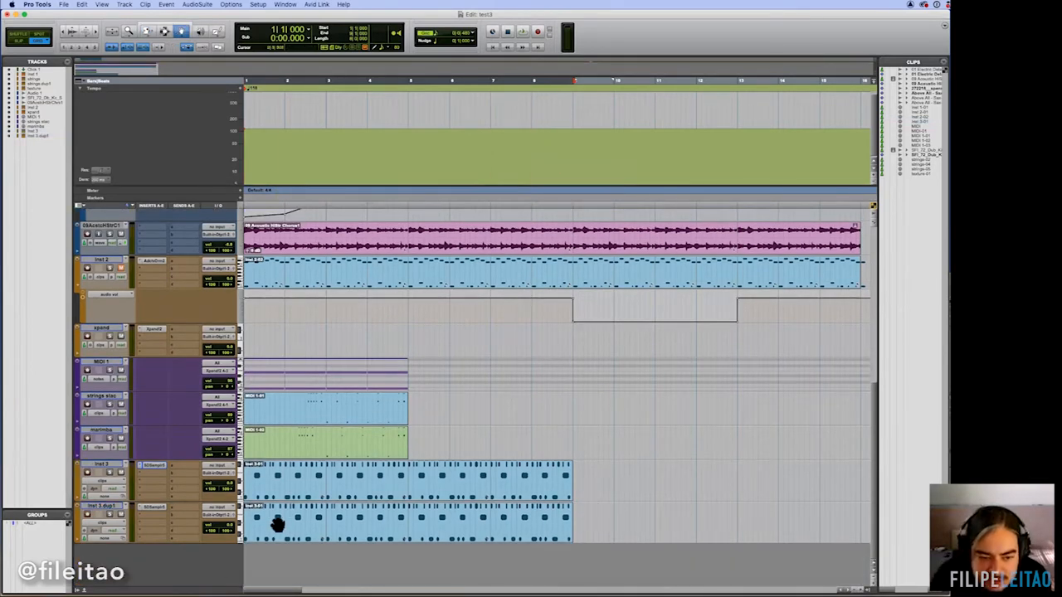
{"action": "left_click", "coordinate": [276, 521]}
{"action": "key", "text": "BackSpace"}
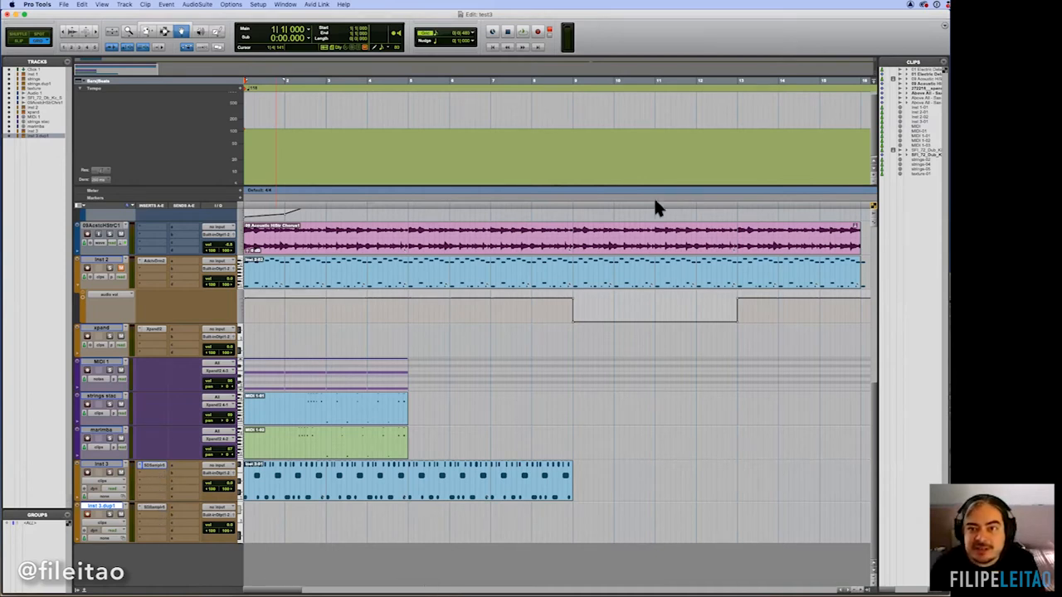
Browse SSD5 grooves to Core Rock, choose Int 01 - HH Closed - 4 Bars and enable Autoplay.
{"action": "left_click_drag", "start_coordinate": [596, 169], "coordinate": [647, 160]}
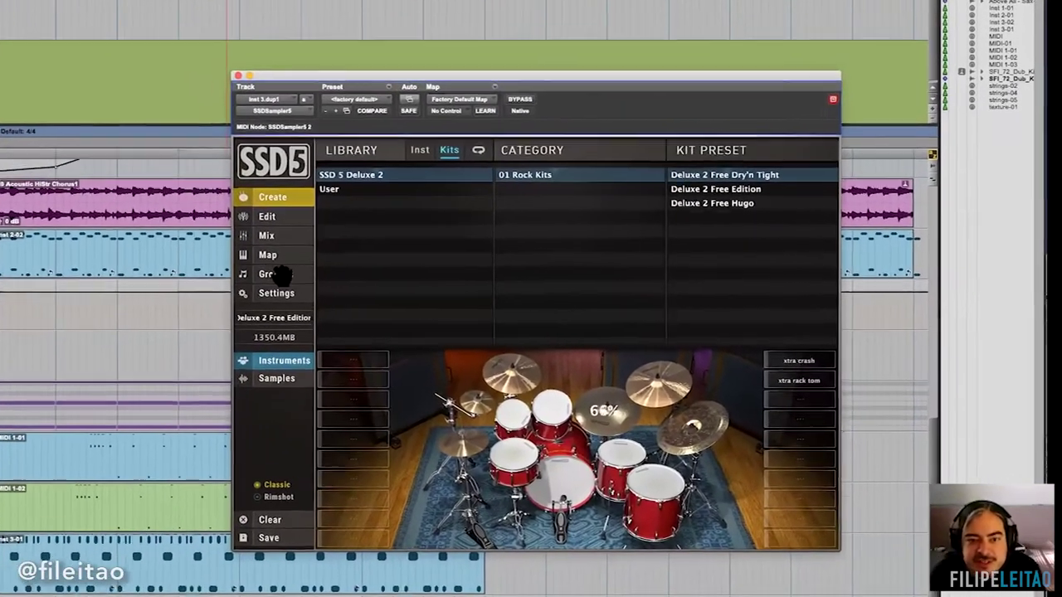
{"action": "left_click", "coordinate": [351, 279]}
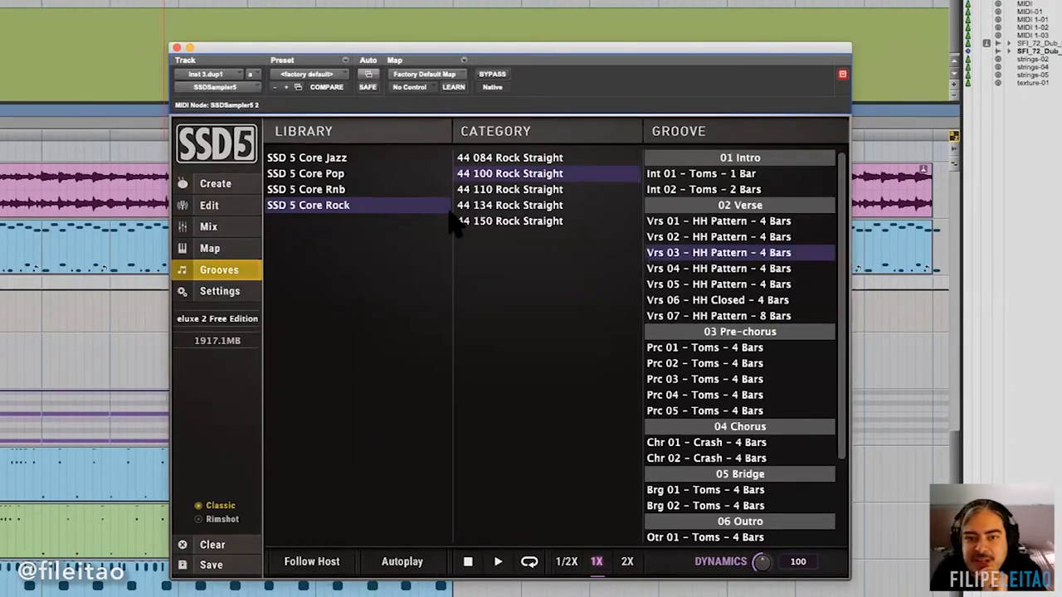
{"action": "left_click", "coordinate": [332, 190]}
{"action": "left_click", "coordinate": [332, 157]}
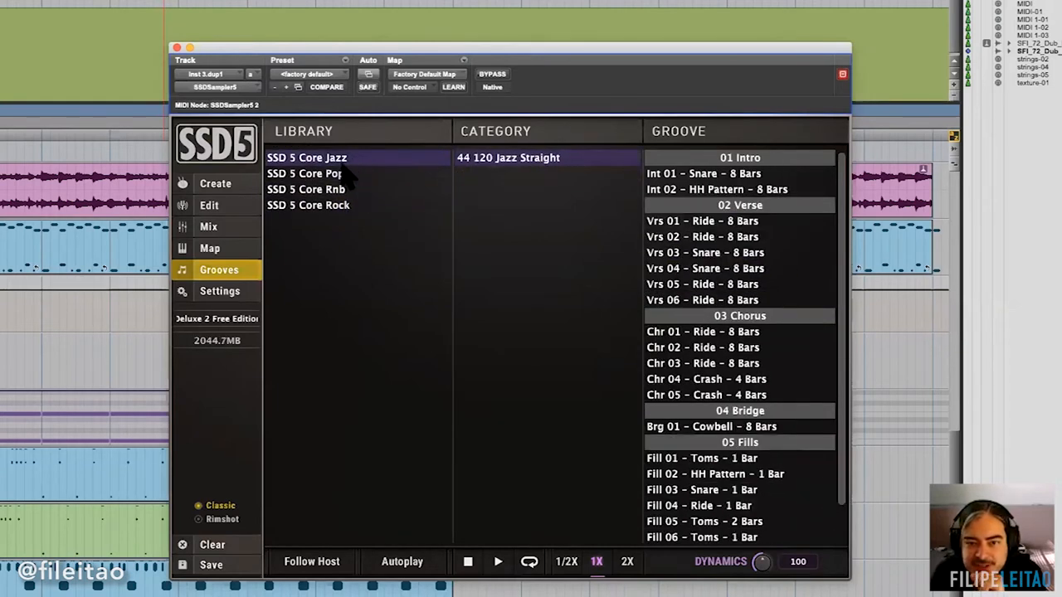
{"action": "left_click", "coordinate": [332, 189]}
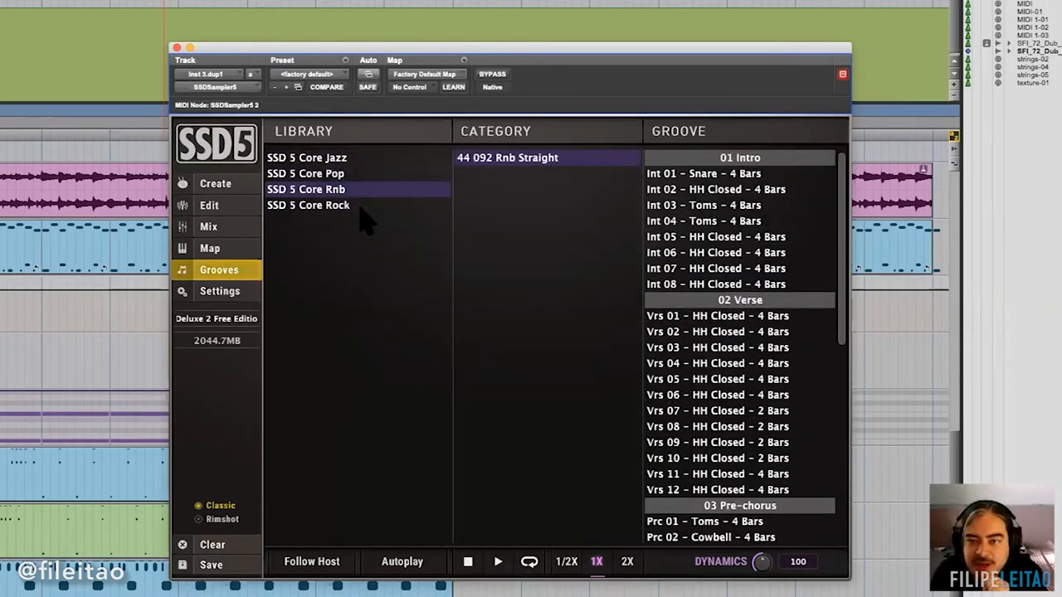
{"action": "left_click", "coordinate": [361, 205]}
{"action": "mouse_move", "coordinate": [843, 237]}
{"action": "left_mouse_down"}
{"action": "mouse_move", "coordinate": [845, 382]}
{"action": "mouse_move", "coordinate": [844, 195]}
{"action": "left_mouse_up"}
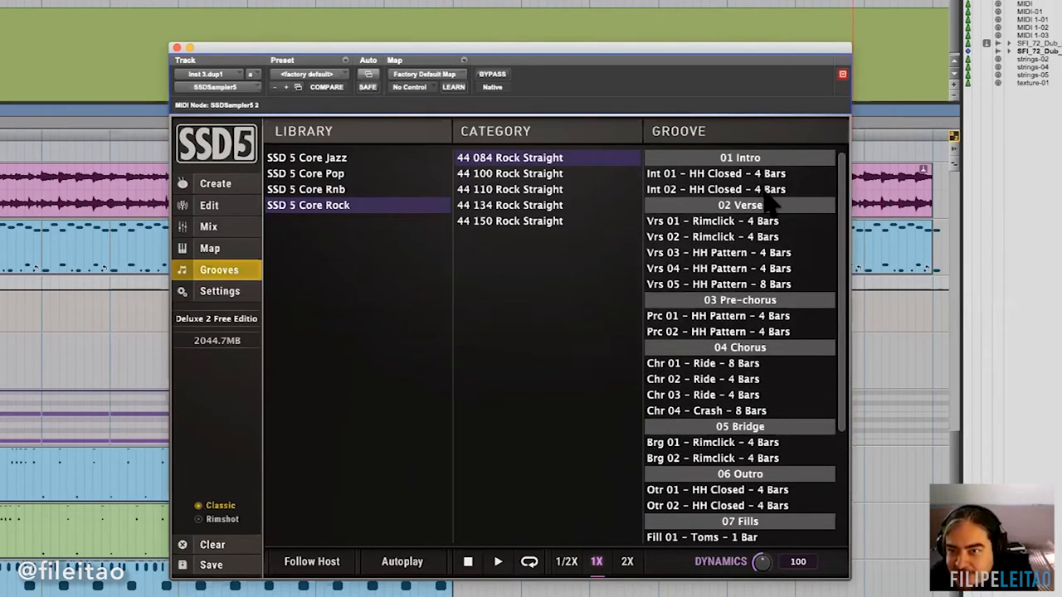
{"action": "left_click", "coordinate": [717, 174]}
{"action": "left_click", "coordinate": [403, 562]}
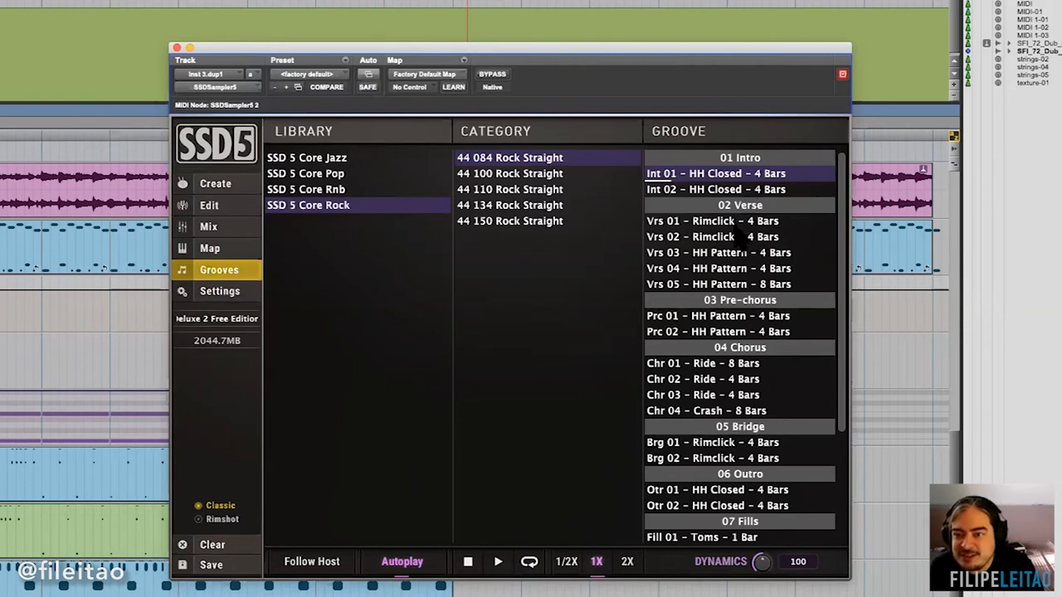
{"action": "left_click", "coordinate": [741, 223]}
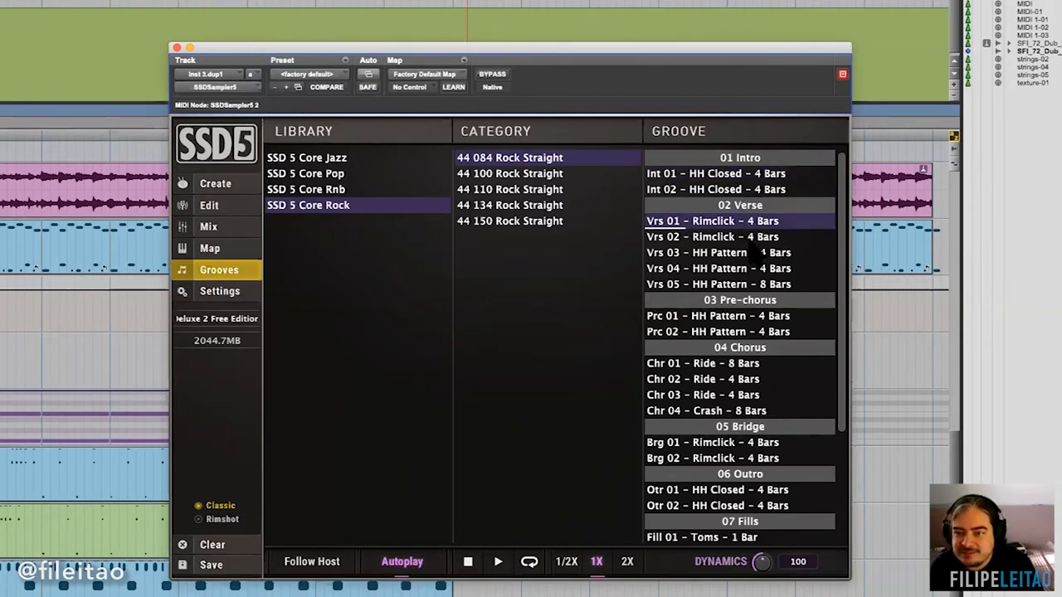
{"action": "left_click", "coordinate": [762, 254]}
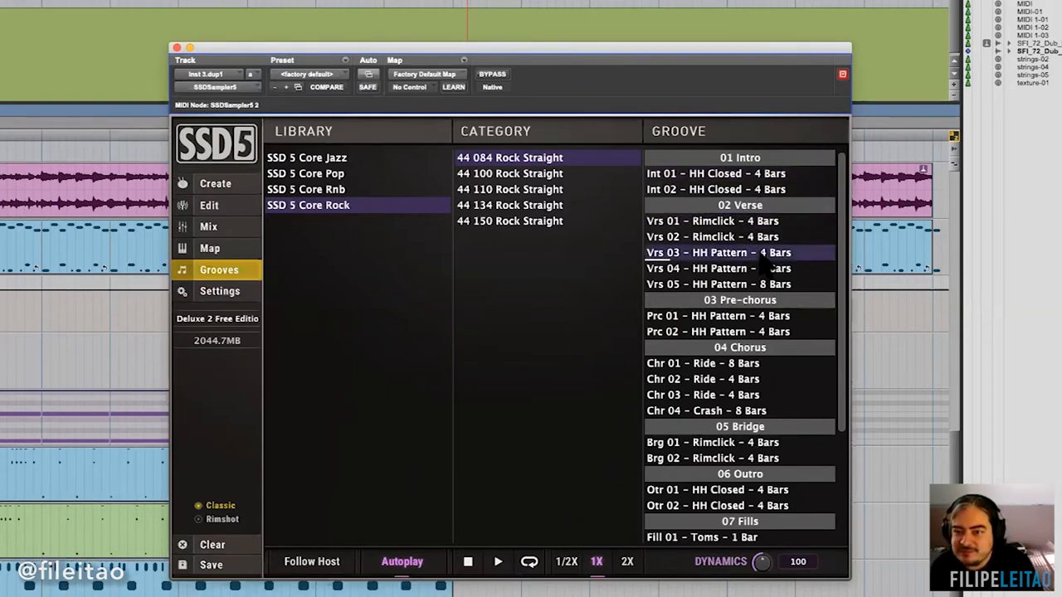
{"action": "left_click", "coordinate": [741, 317]}
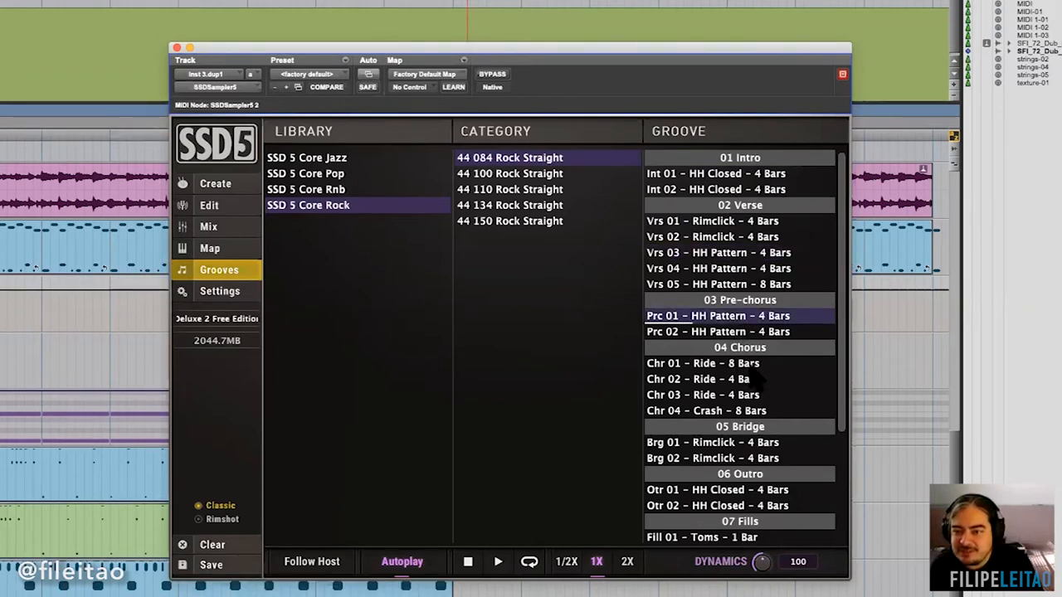
{"action": "left_click", "coordinate": [744, 365]}
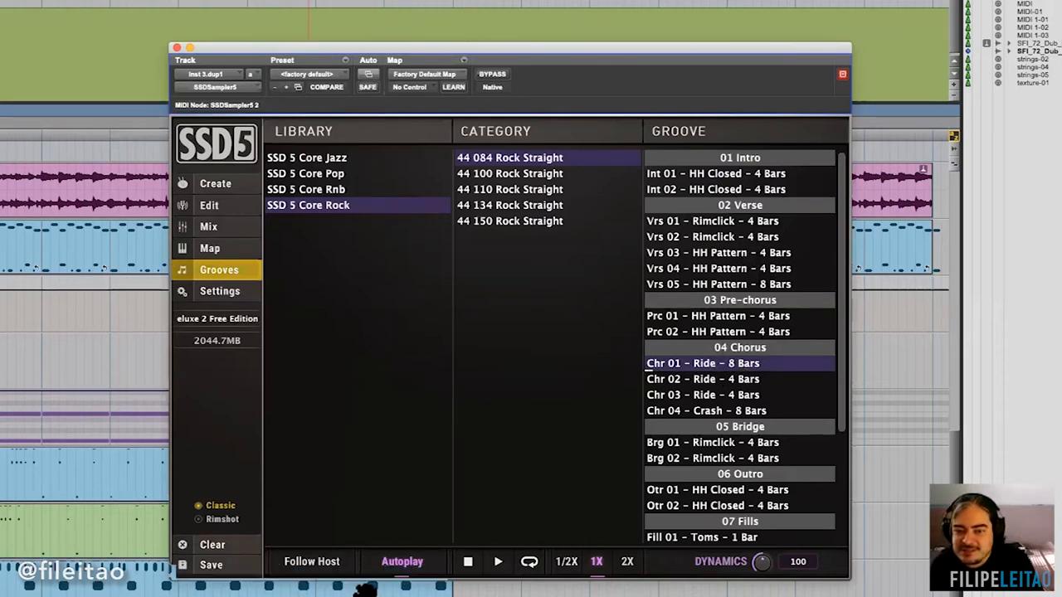
{"action": "left_click", "coordinate": [465, 562]}
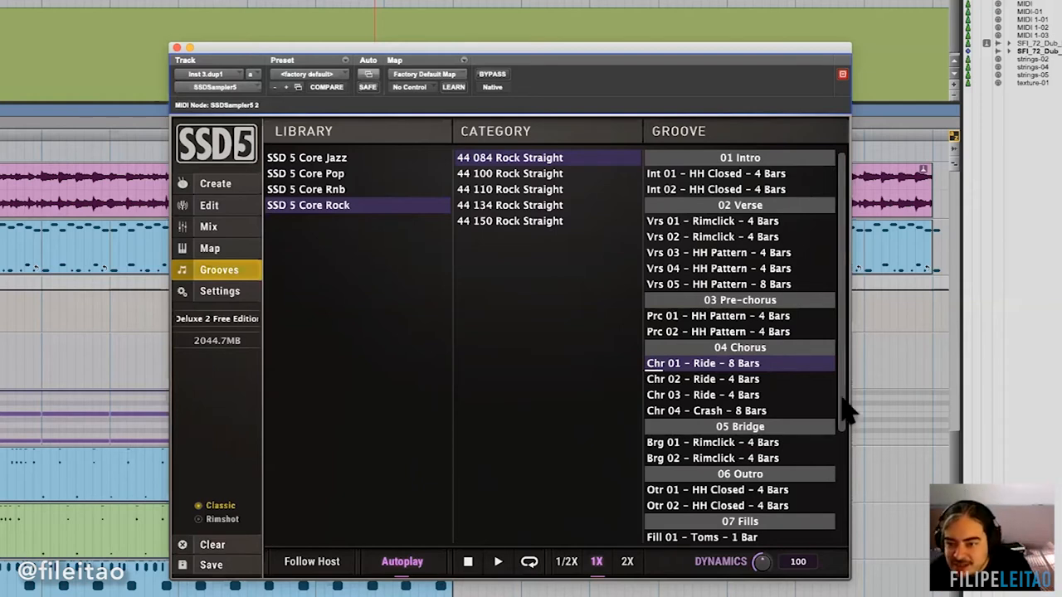
{"action": "left_click_drag", "start_coordinate": [844, 411], "coordinate": [844, 506]}
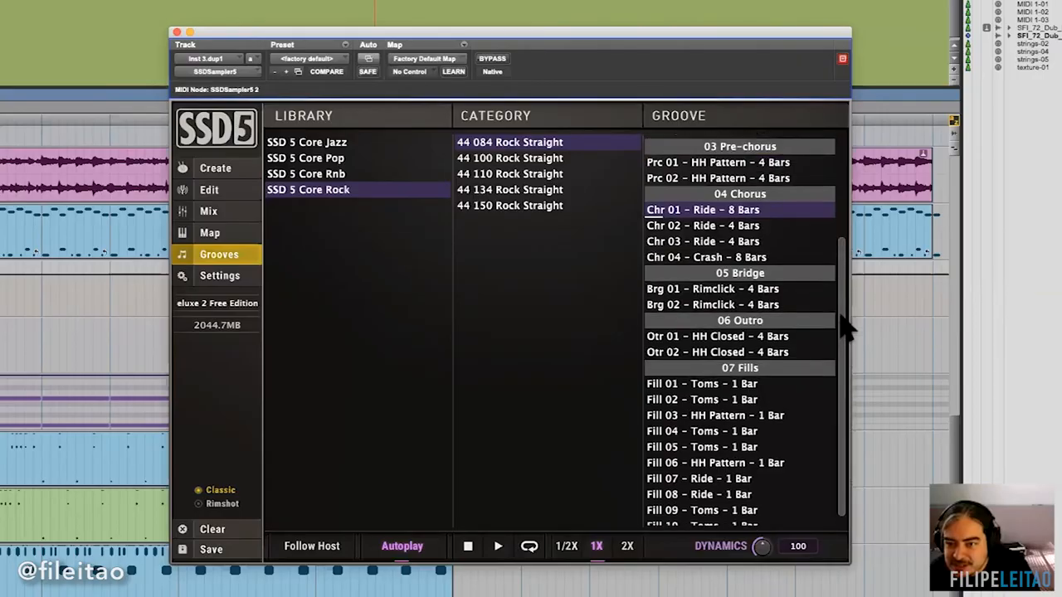
{"action": "scroll", "coordinate": [830, 390], "scroll_direction": "up", "scroll_amount": 10}
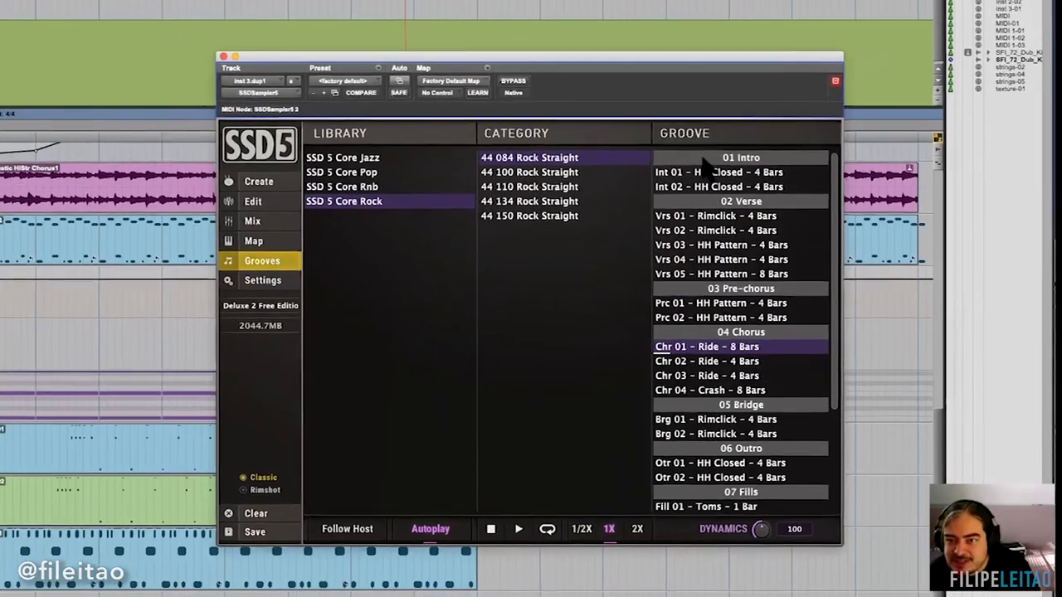
{"action": "left_click", "coordinate": [704, 171]}
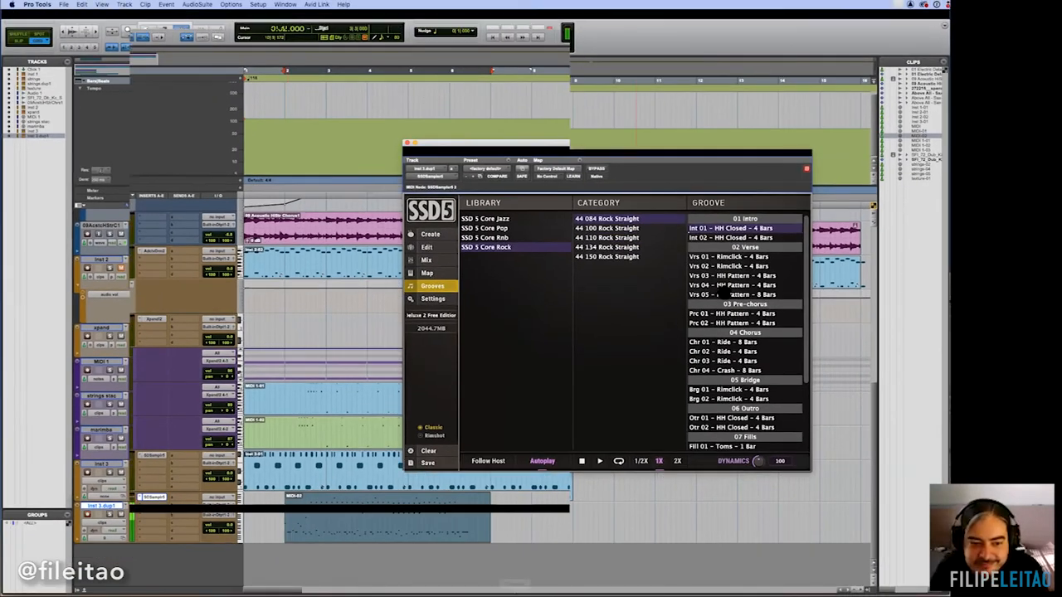
Drag Vrs 01 Rimclick and Chr 01 Ride 8 Bars onto Inst 3.dup1 after the intro clip.
{"action": "left_click", "coordinate": [734, 257]}
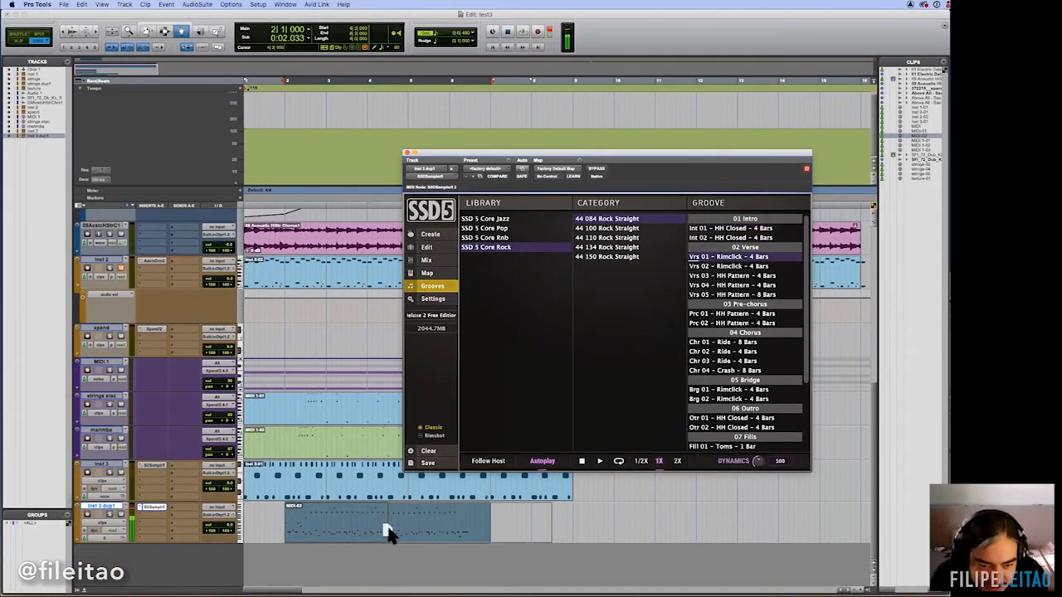
{"action": "left_click_drag", "start_coordinate": [411, 531], "coordinate": [437, 531]}
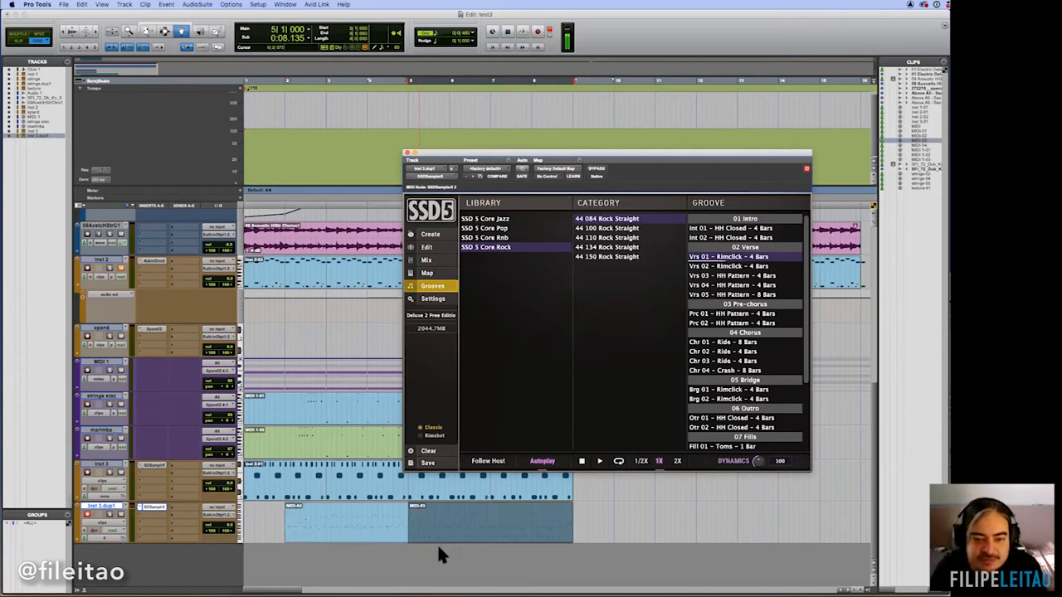
{"action": "left_click", "coordinate": [753, 343]}
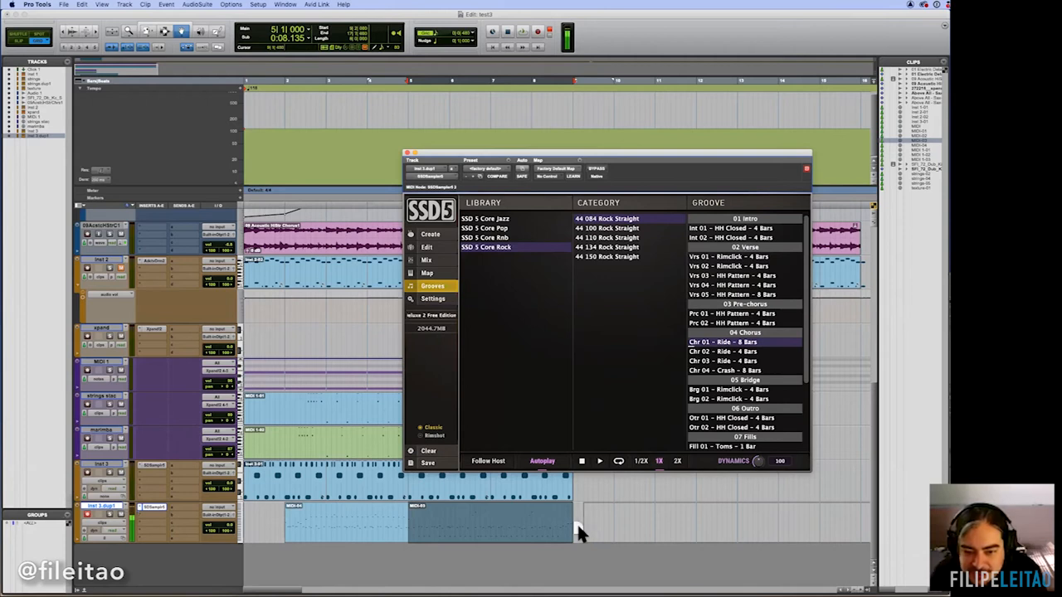
{"action": "left_click_drag", "start_coordinate": [574, 525], "coordinate": [581, 525]}
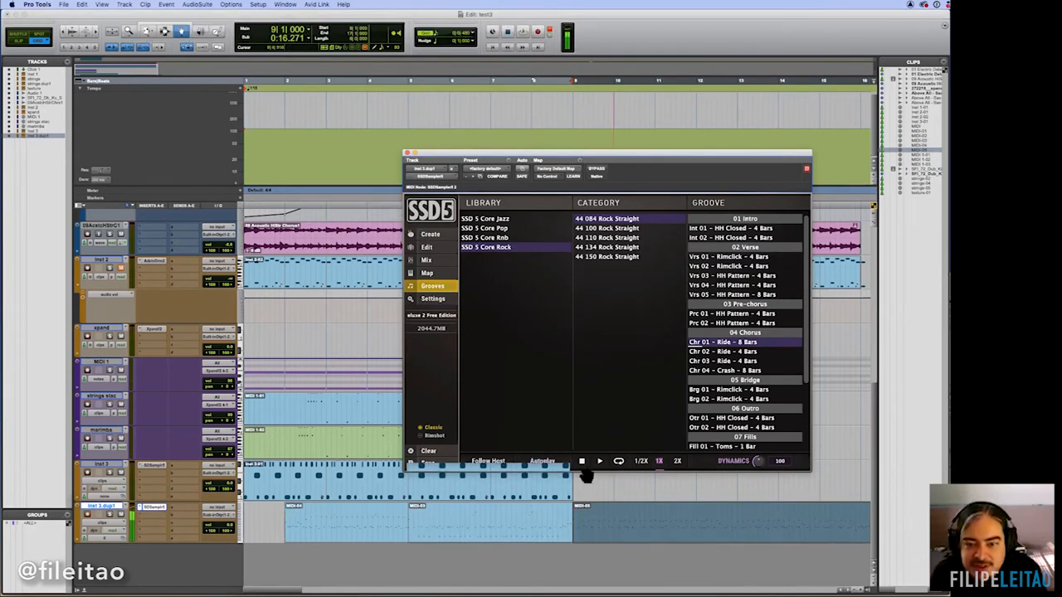
Close SSD5, shift all Inst 3.dup1 groove clips left to bar 1 and play back the arrangement.
{"action": "left_click", "coordinate": [411, 156]}
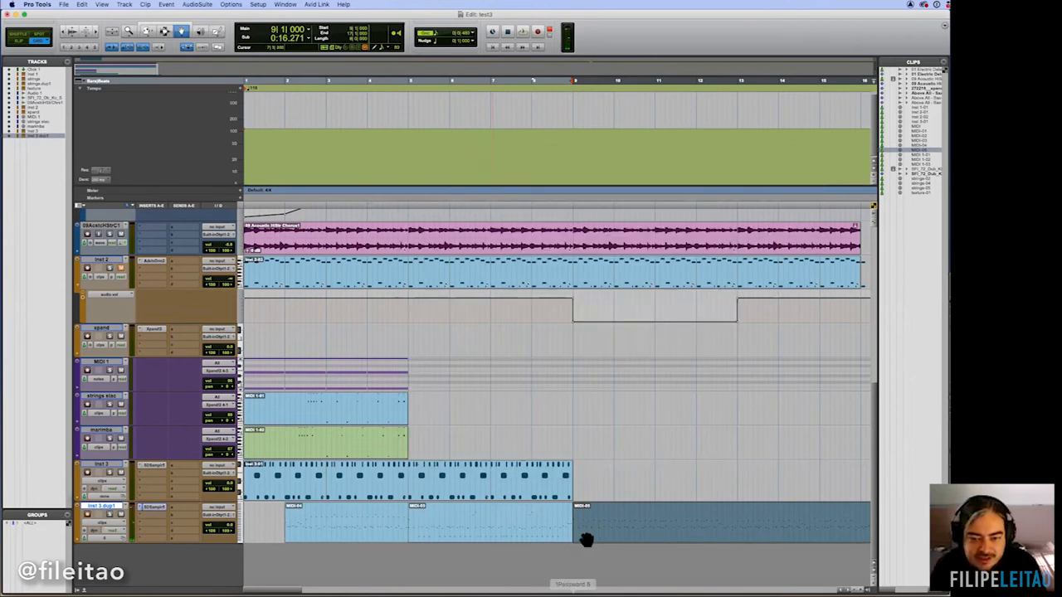
{"action": "left_click", "coordinate": [535, 524]}
{"action": "left_click", "coordinate": [365, 532]}
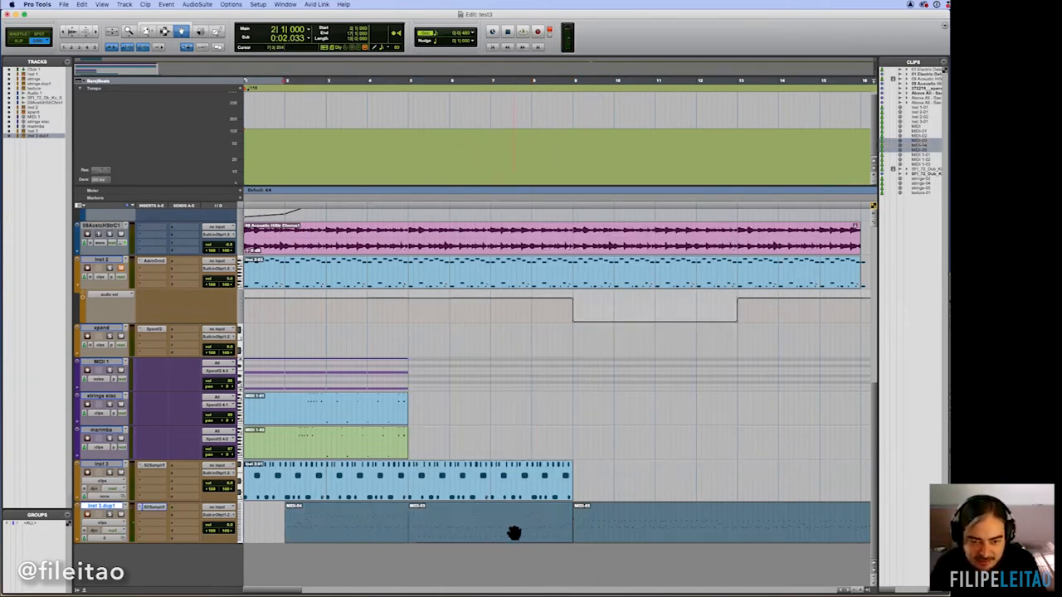
{"action": "double_click", "coordinate": [465, 533]}
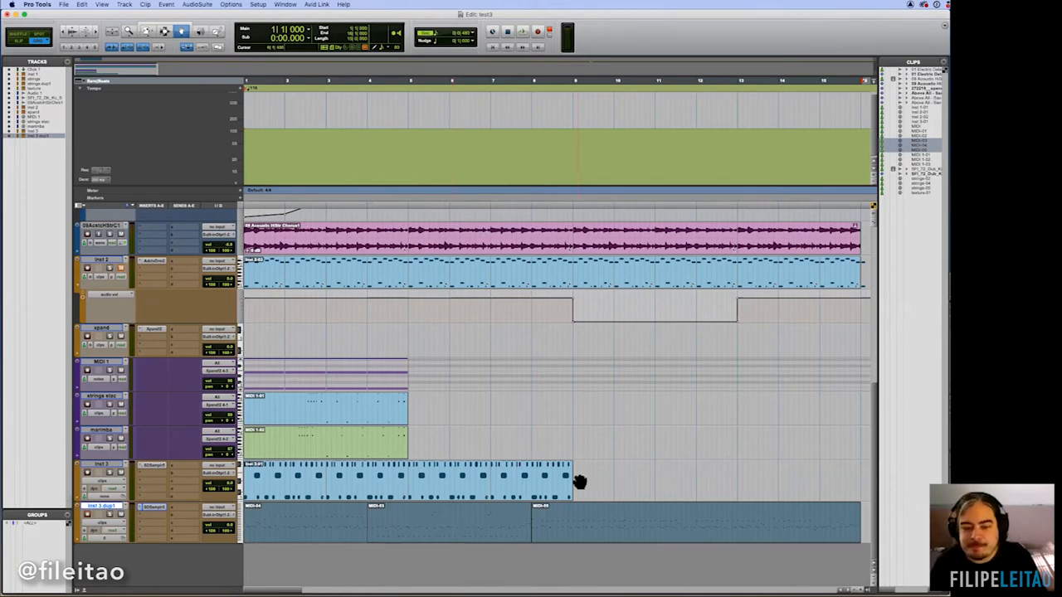
{"action": "left_click", "coordinate": [448, 527]}
{"action": "left_click_drag", "start_coordinate": [452, 527], "coordinate": [419, 529]}
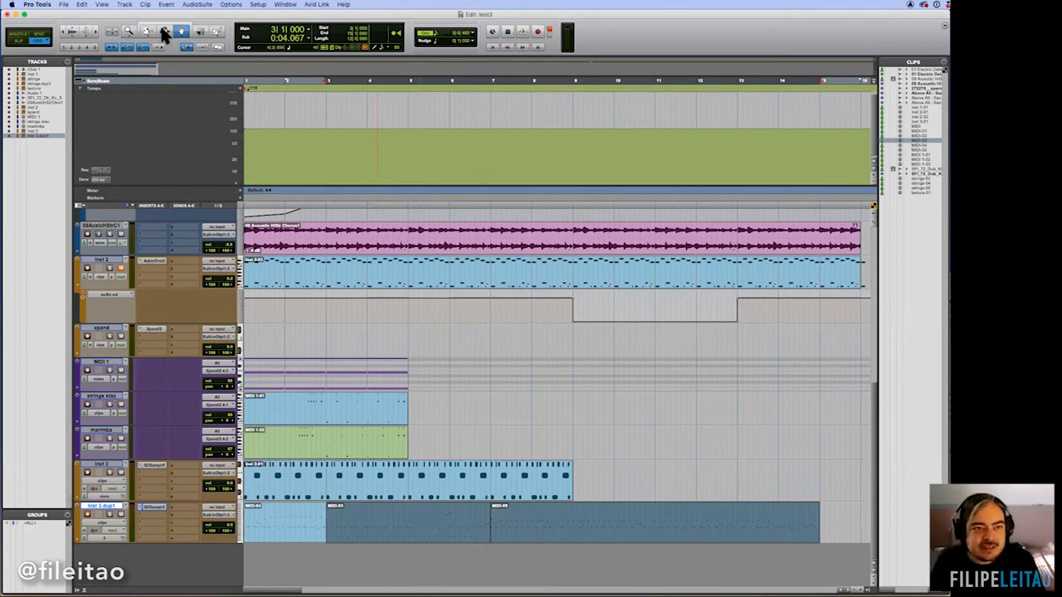
{"action": "left_click", "coordinate": [248, 521]}
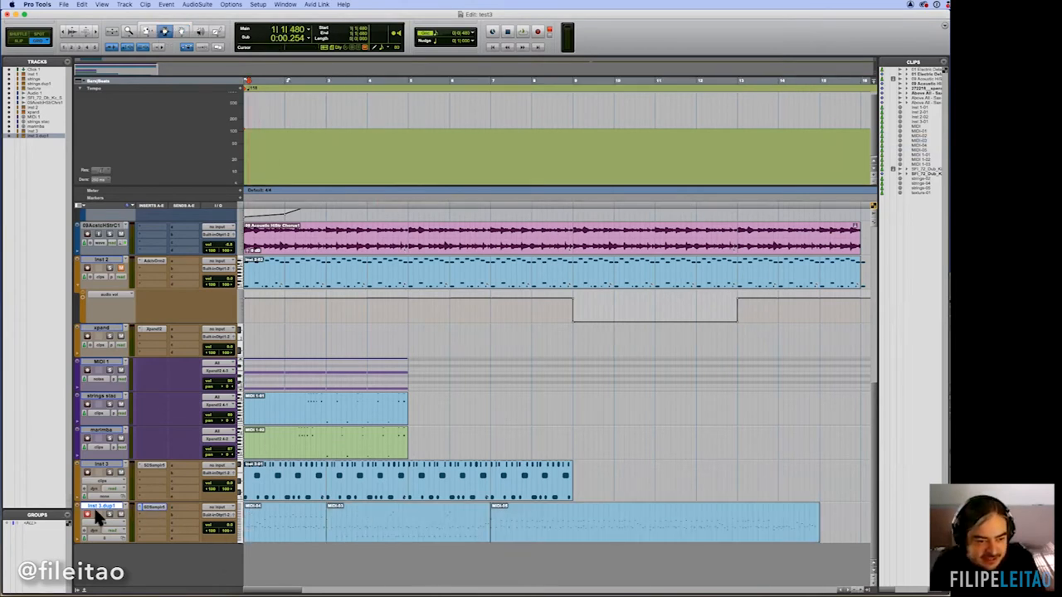
{"action": "key", "text": "space"}
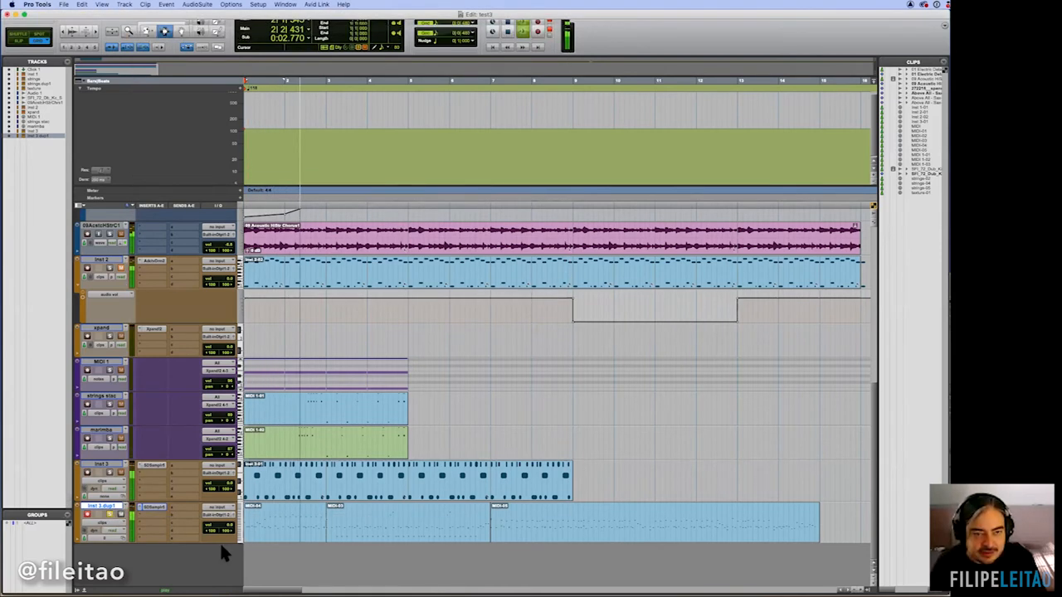
{"action": "key", "text": "space"}
{"action": "key", "text": "space"}
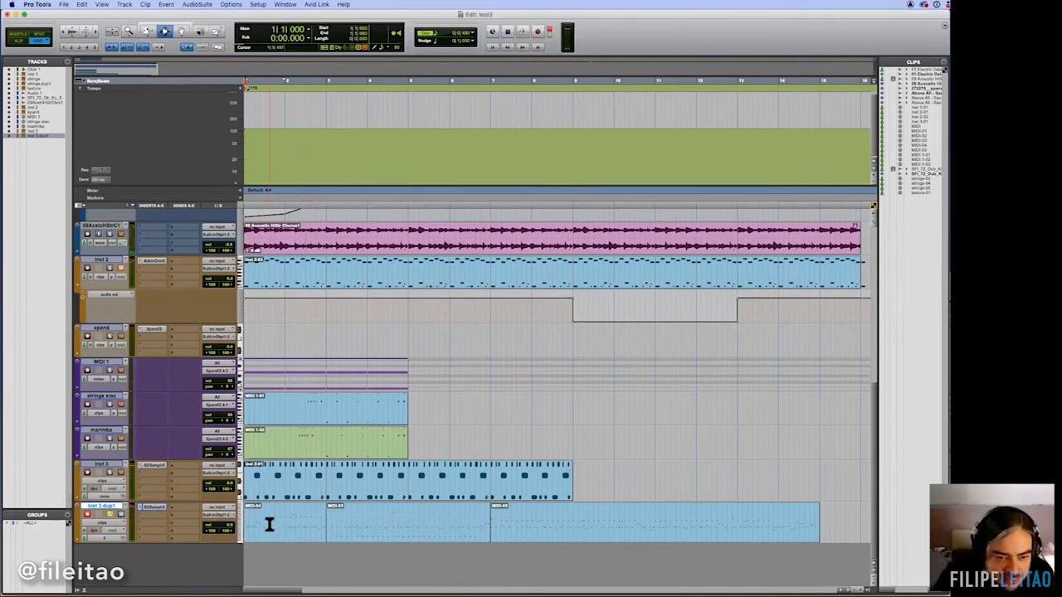
{"action": "key", "text": "t"}
{"action": "key", "text": "space"}
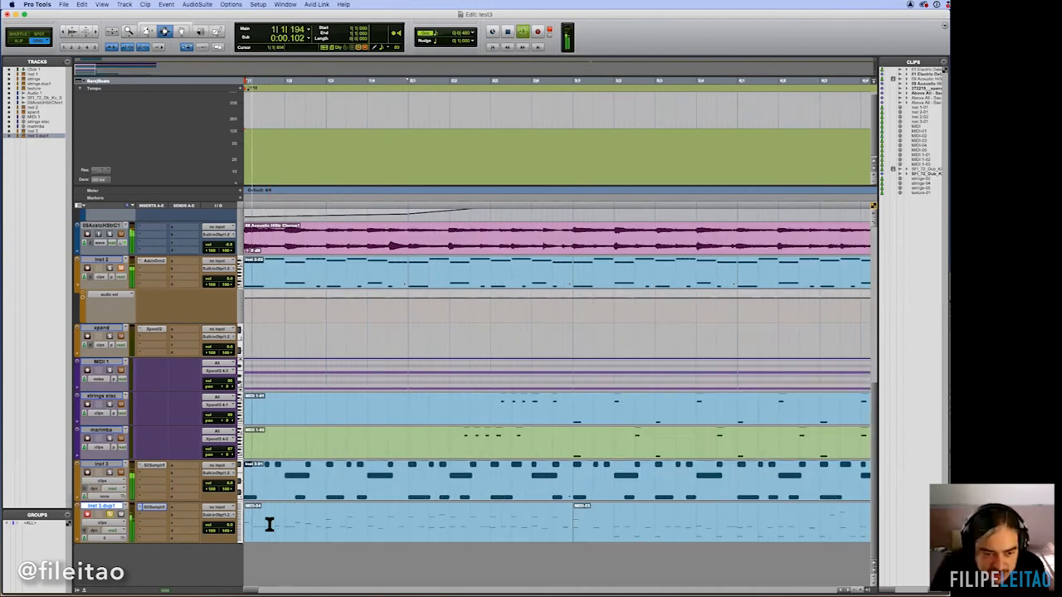
{"action": "key", "text": "space"}
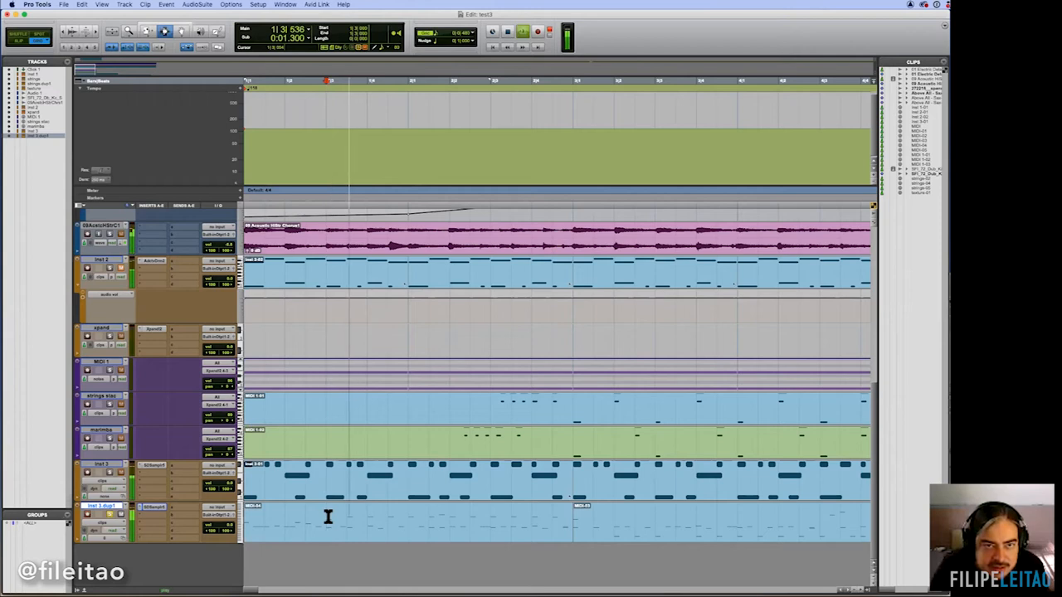
{"action": "key", "text": "Return"}
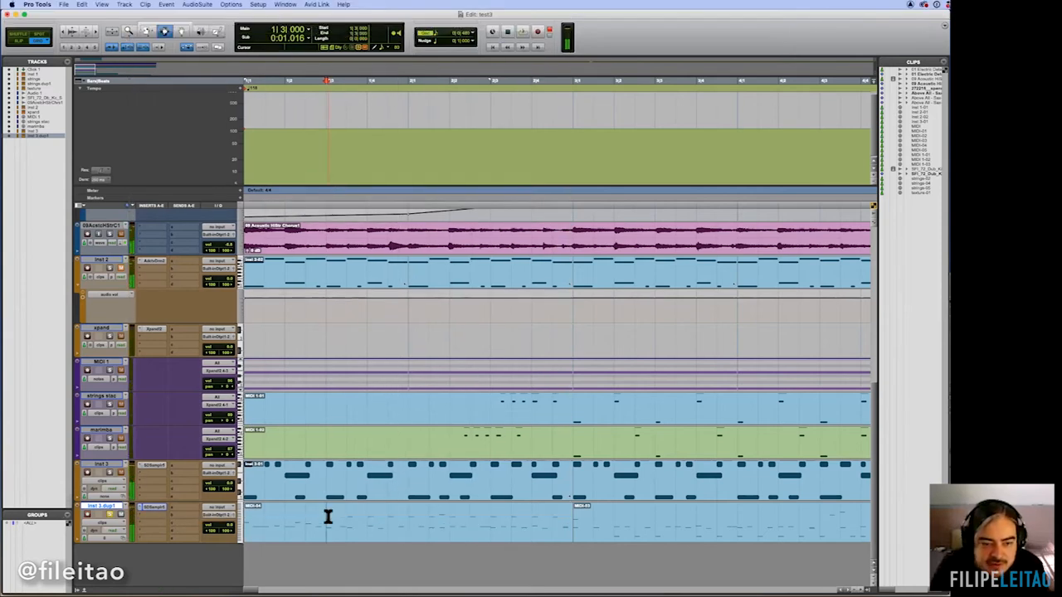
{"action": "key", "text": "super+bracketleft"}
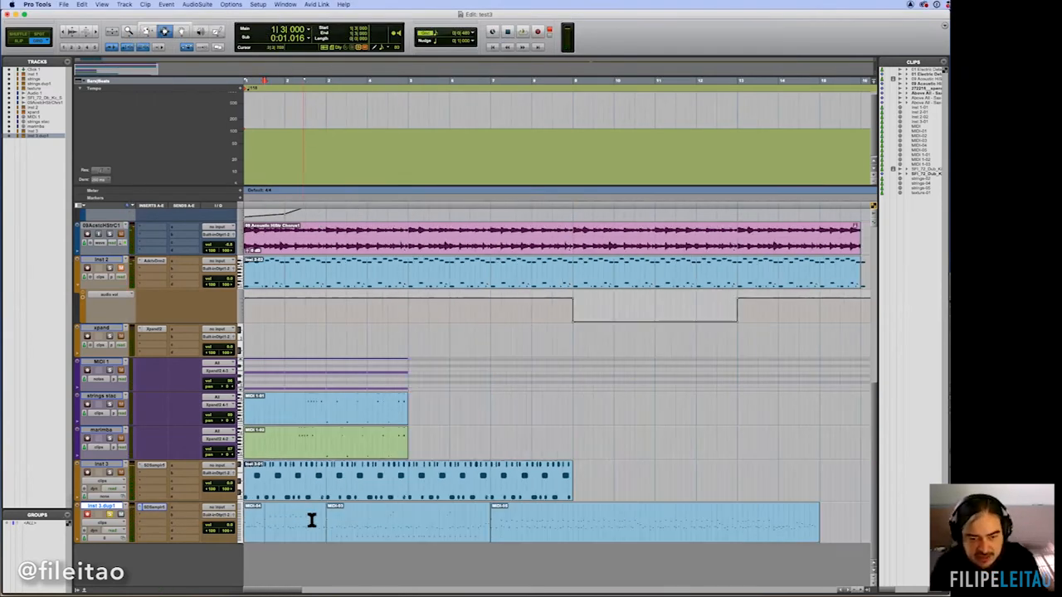
{"action": "left_click", "coordinate": [182, 32]}
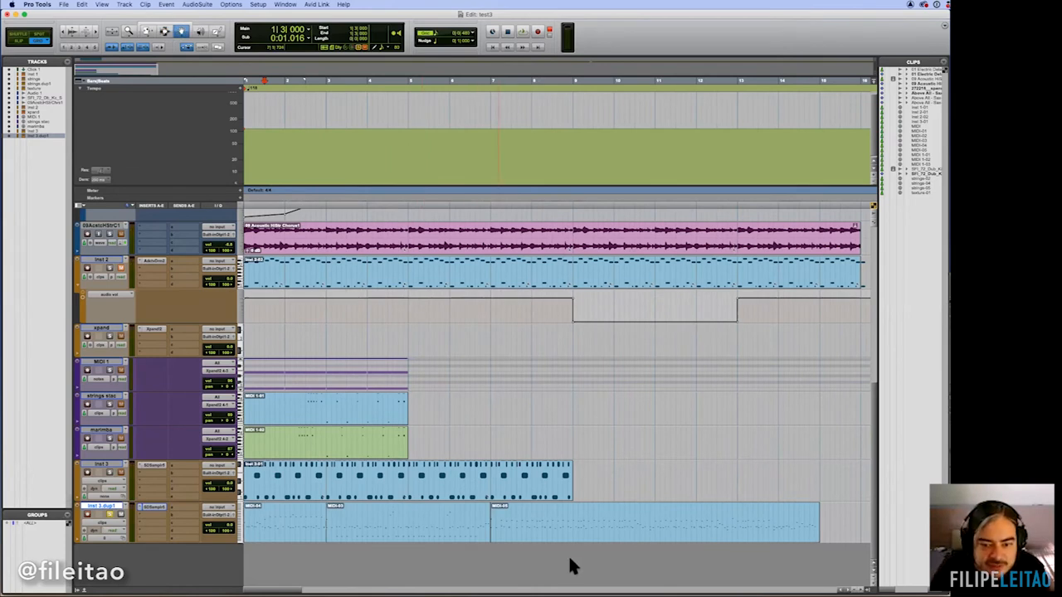
Select the clips across the upper tracks and drag them one bar later to start at bar 2.
{"action": "left_click", "coordinate": [461, 484]}
{"action": "left_click", "coordinate": [283, 440], "text": "shift"}
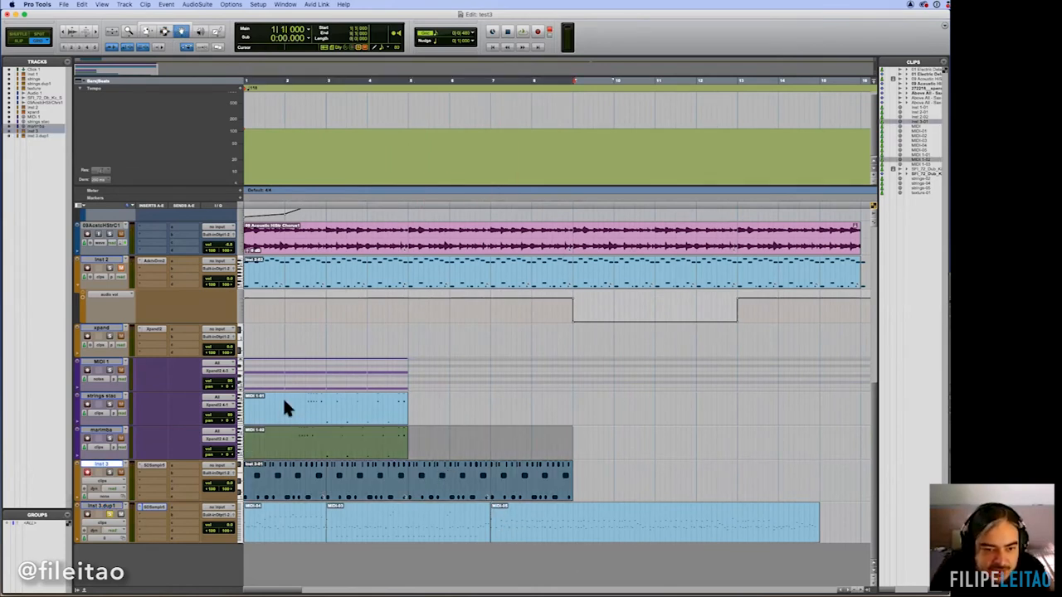
{"action": "left_click", "coordinate": [283, 406], "text": "shift"}
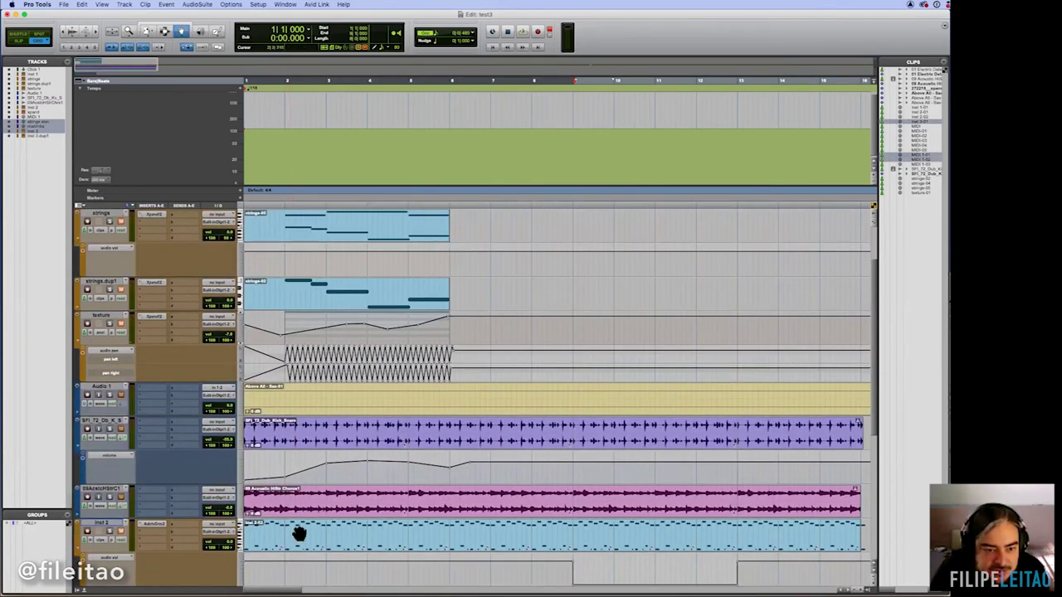
{"action": "left_click", "coordinate": [300, 535]}
{"action": "left_click", "coordinate": [291, 497], "text": "shift"}
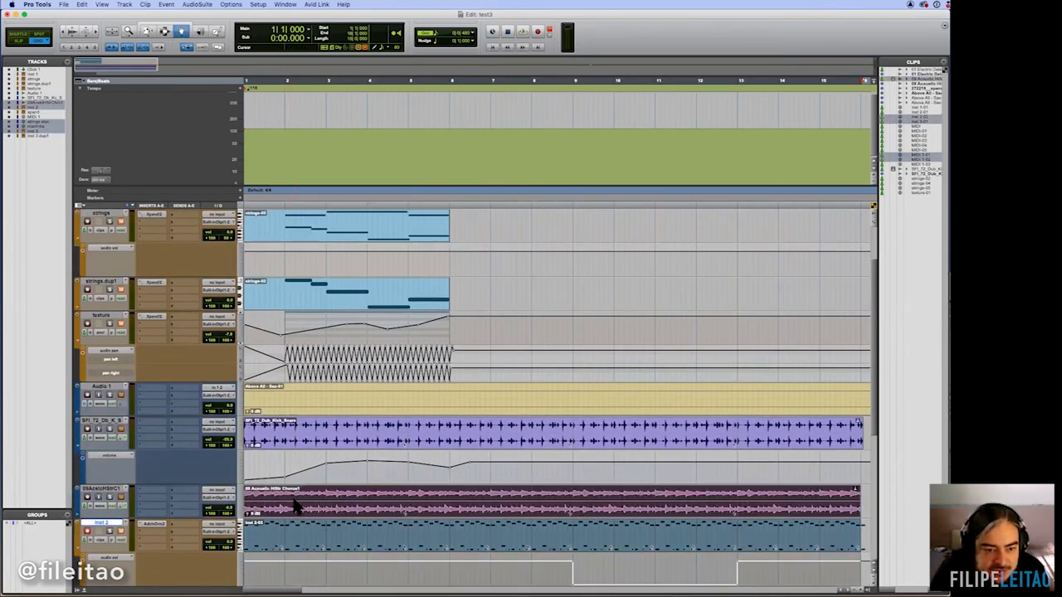
{"action": "left_click", "coordinate": [278, 432], "text": "shift"}
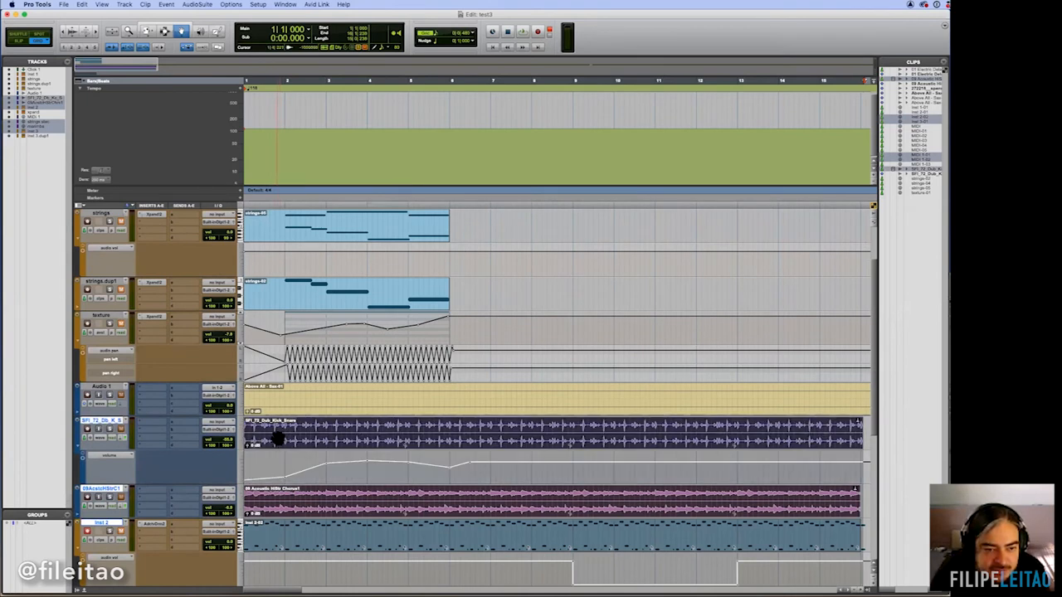
{"action": "scroll", "coordinate": [326, 500], "scroll_direction": "down", "scroll_amount": 8}
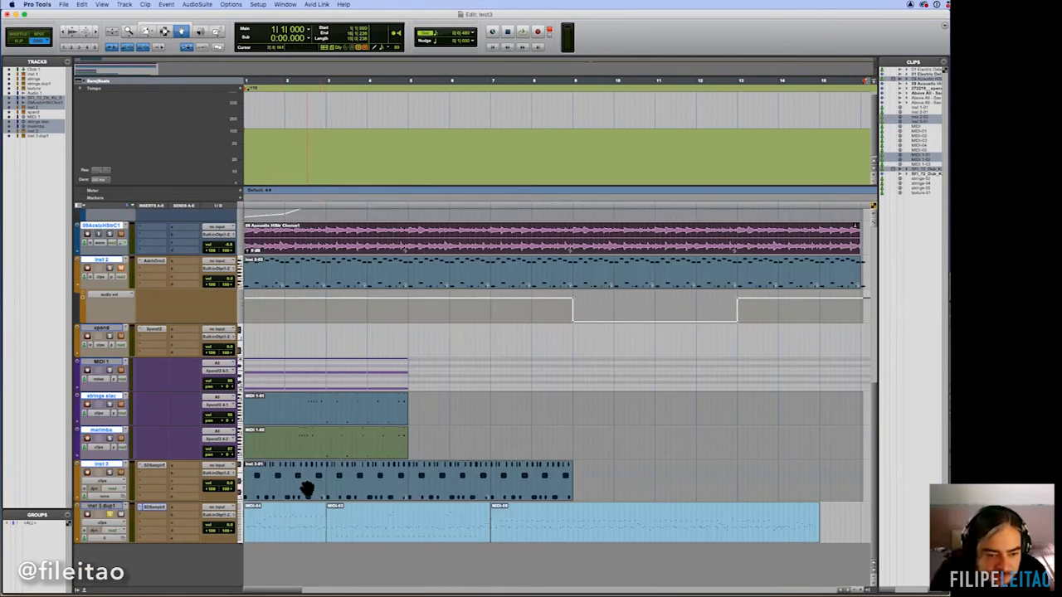
{"action": "left_click_drag", "start_coordinate": [262, 483], "coordinate": [306, 485]}
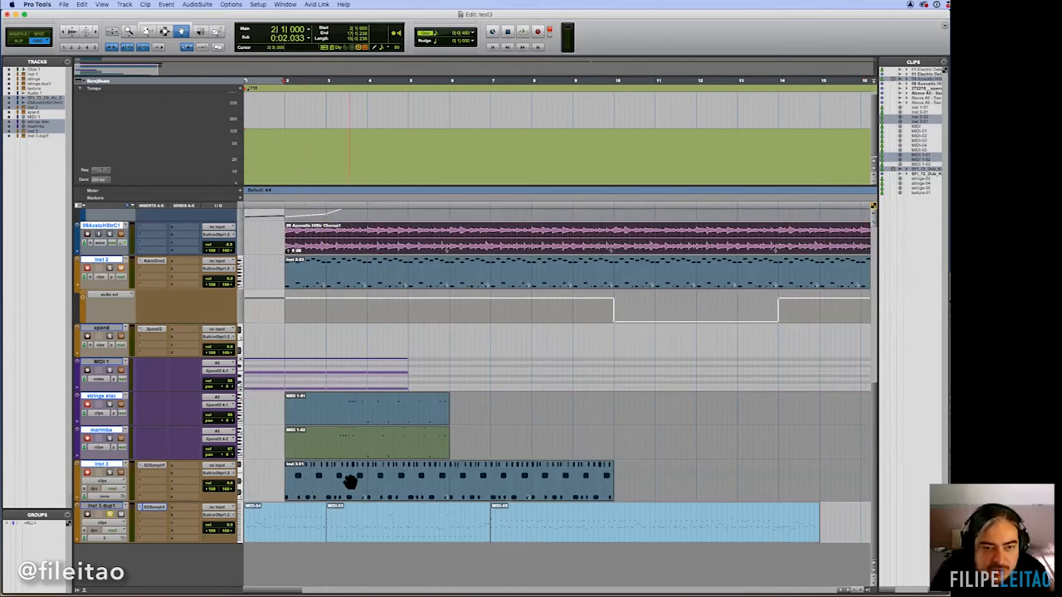
{"action": "scroll", "coordinate": [345, 483], "scroll_direction": "up", "scroll_amount": 8}
{"action": "scroll", "coordinate": [349, 481], "scroll_direction": "down", "scroll_amount": 8}
{"action": "scroll", "coordinate": [349, 482], "scroll_direction": "up", "scroll_amount": 4}
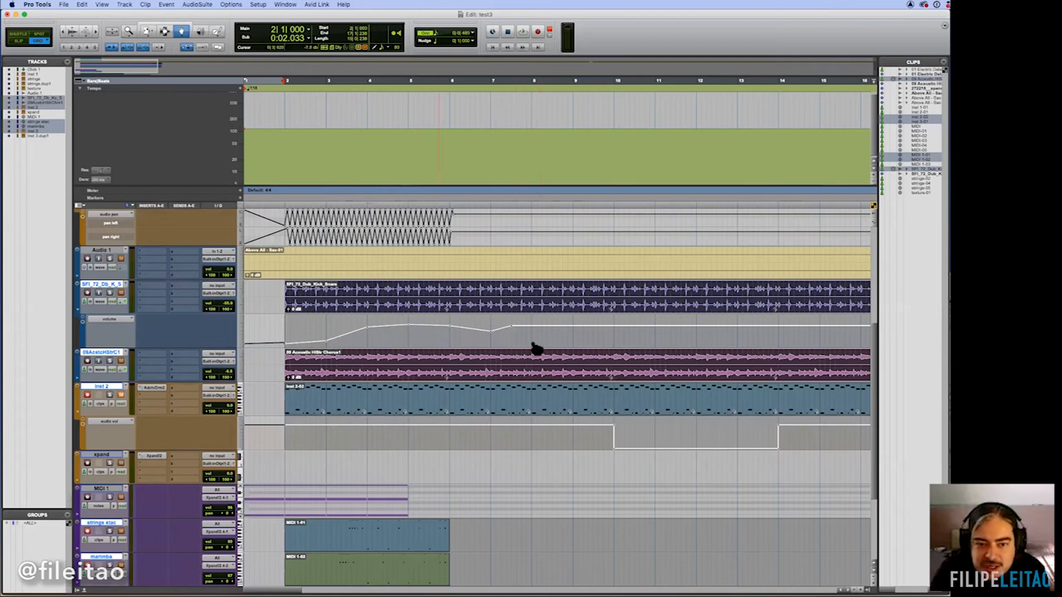
{"action": "scroll", "coordinate": [497, 569], "scroll_direction": "down", "scroll_amount": 6}
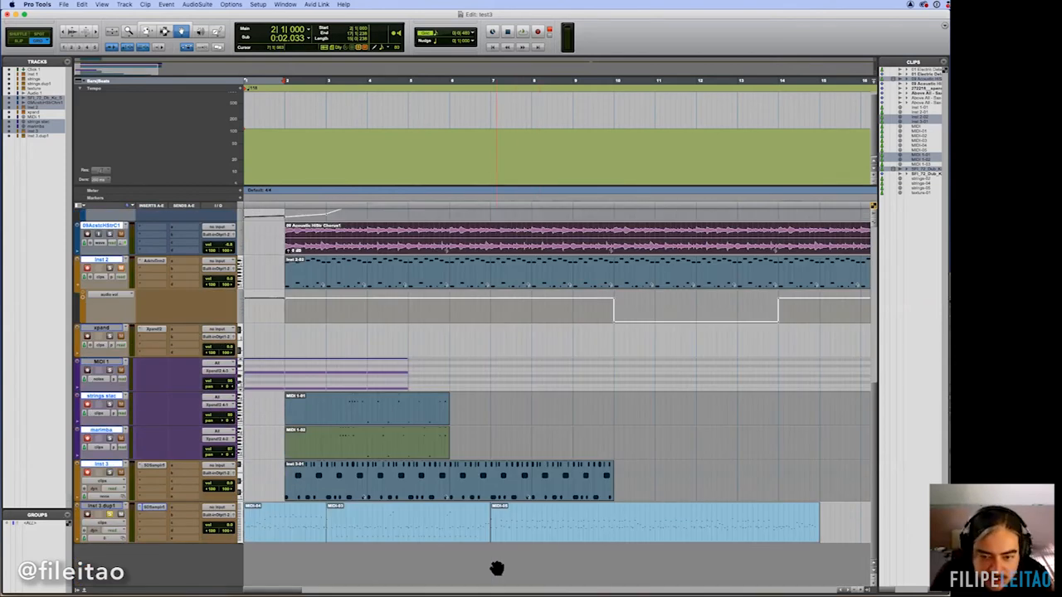
Select the duplicated drum track's clips and play back briefly to check the arrangement.
{"action": "left_click", "coordinate": [440, 535], "text": "shift"}
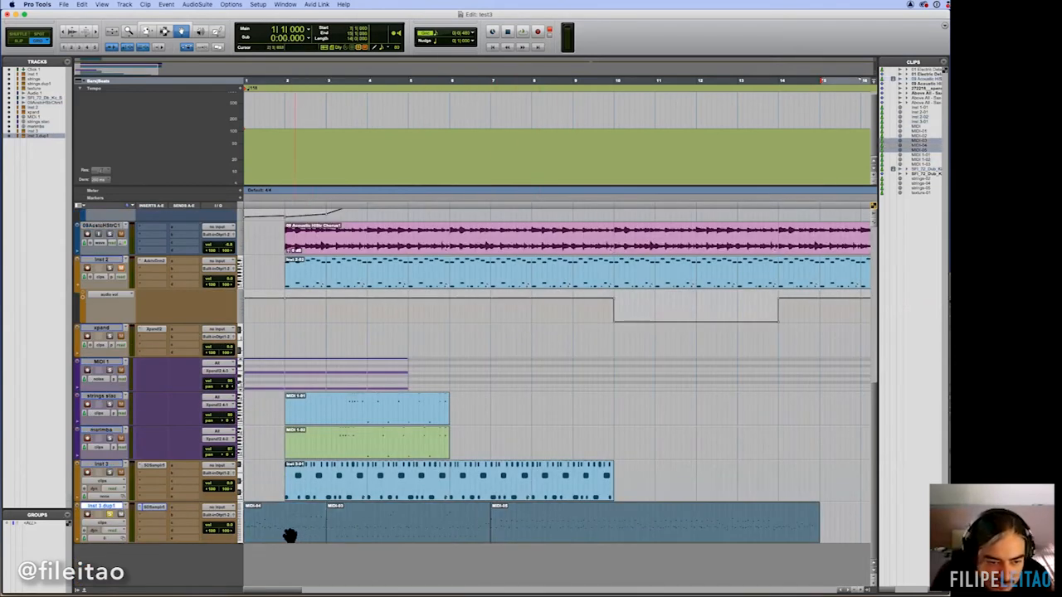
{"action": "left_click", "coordinate": [291, 535]}
{"action": "left_click", "coordinate": [307, 534]}
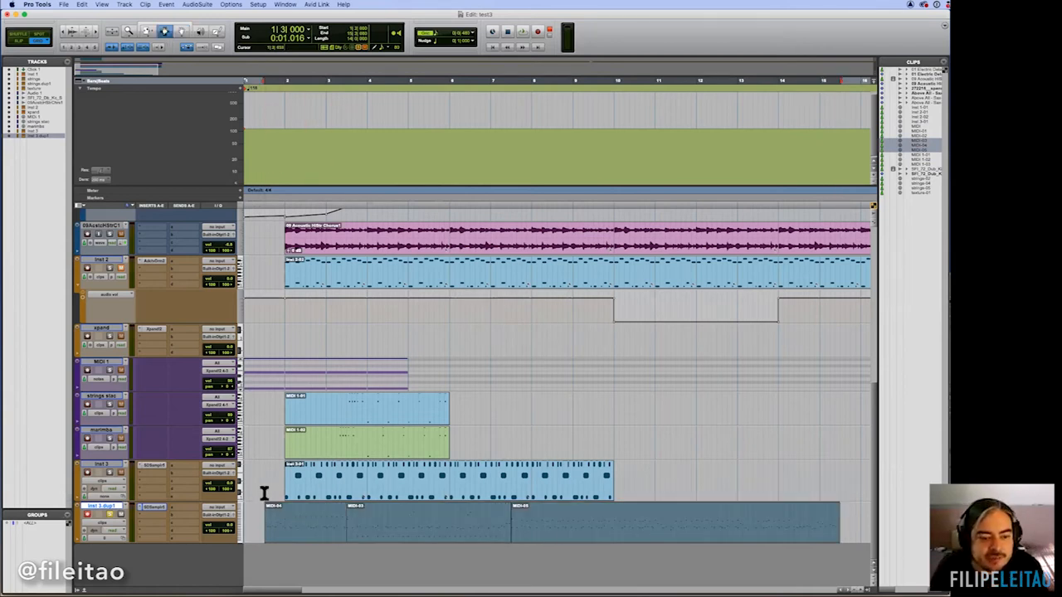
{"action": "left_click", "coordinate": [264, 495]}
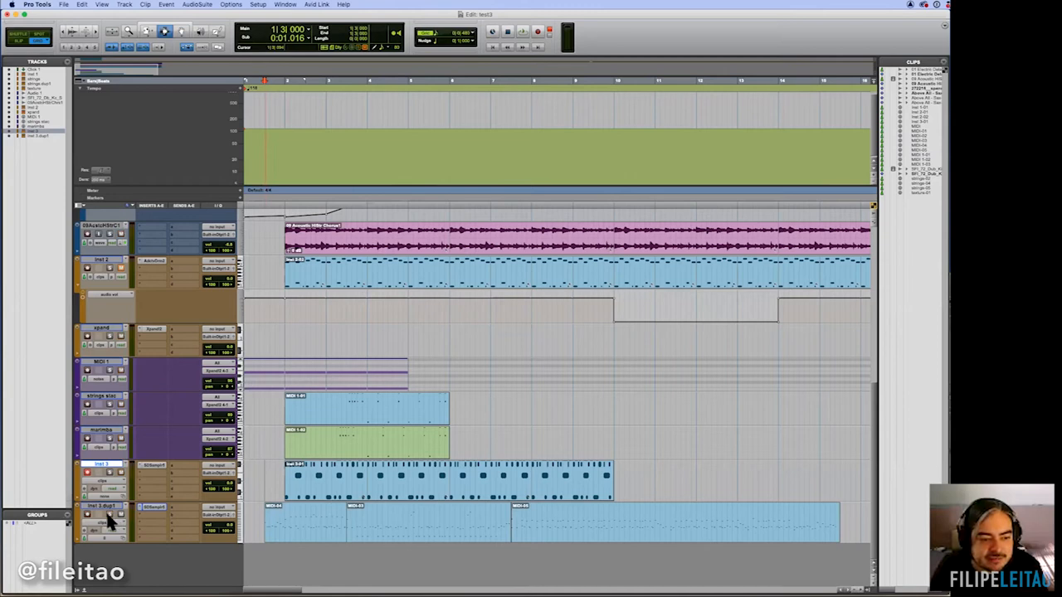
{"action": "key", "text": "space"}
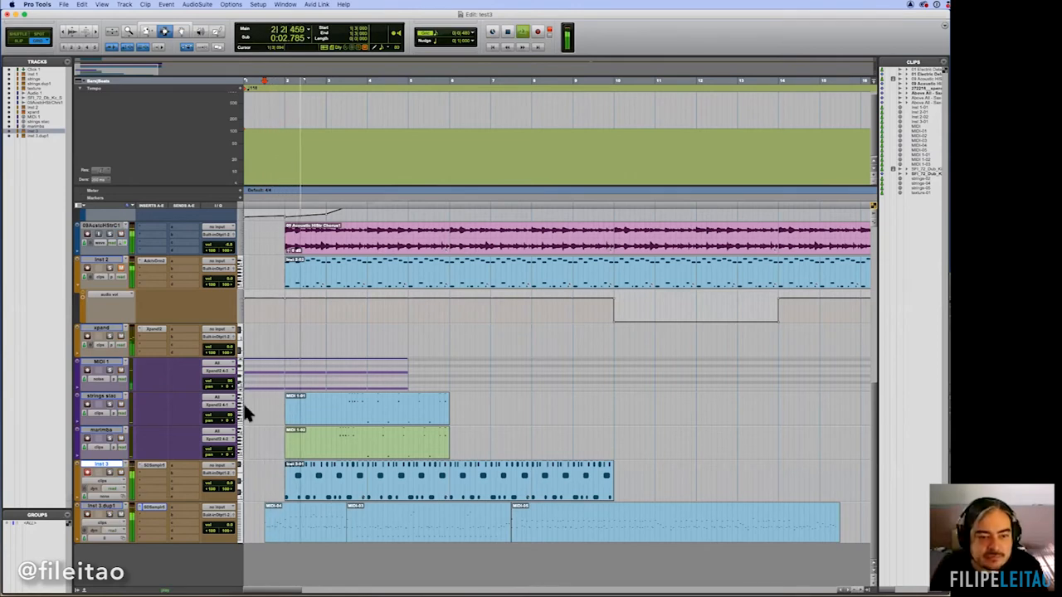
{"action": "key", "text": "space"}
Show MIDI 1 as clips instead of notes and move its clip to start at bar 2.
{"action": "left_click", "coordinate": [109, 380]}
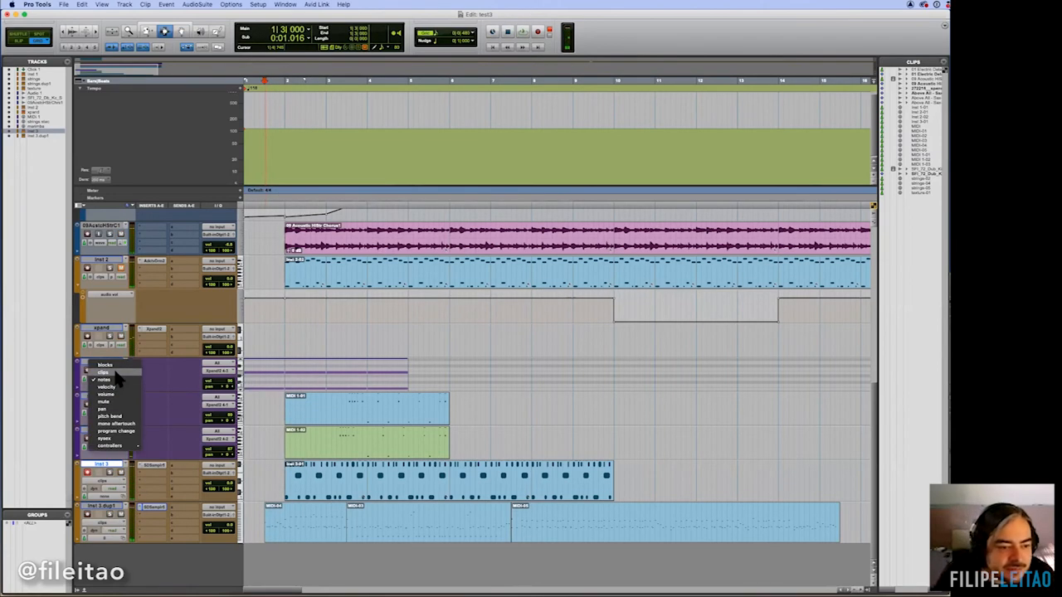
{"action": "left_click", "coordinate": [116, 378]}
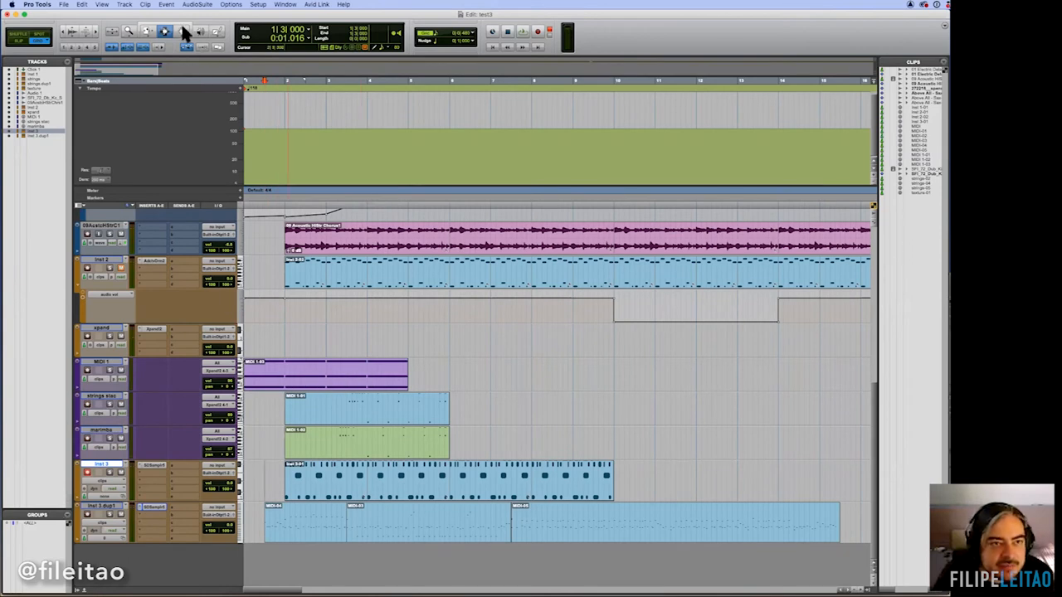
{"action": "left_click_drag", "start_coordinate": [286, 378], "coordinate": [328, 377]}
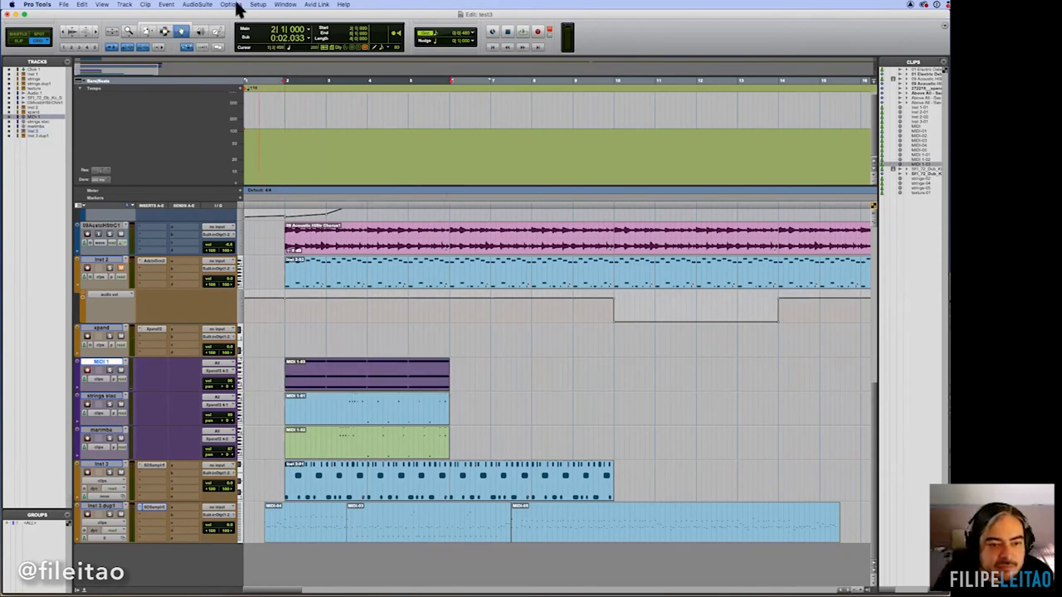
Play the arrangement from the beginning with the Selector, then return to the Grabber.
{"action": "left_click", "coordinate": [184, 33]}
{"action": "left_click", "coordinate": [267, 501]}
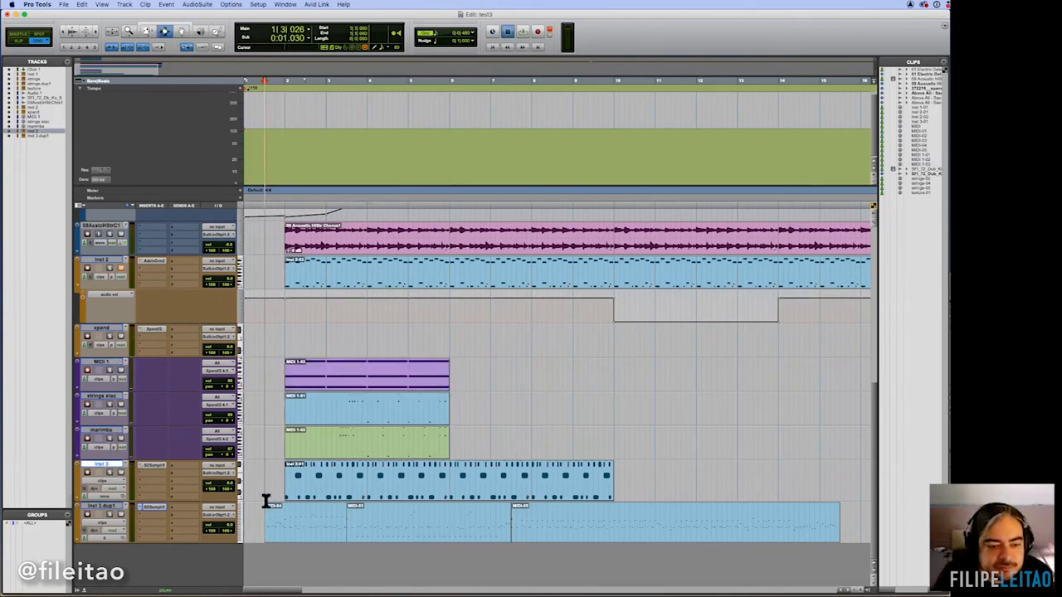
{"action": "key", "text": "space"}
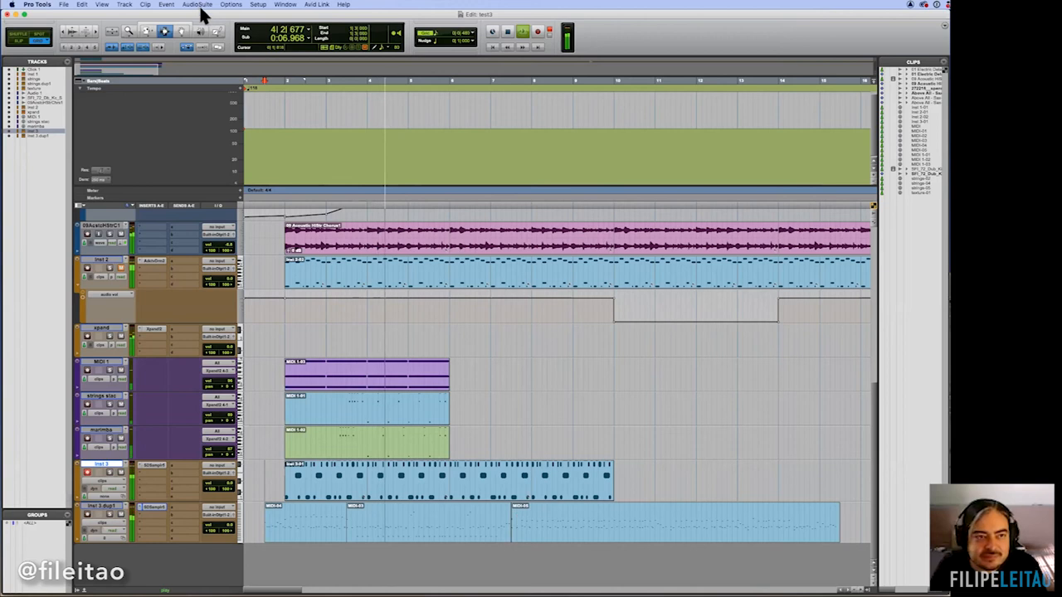
{"action": "left_click", "coordinate": [181, 31]}
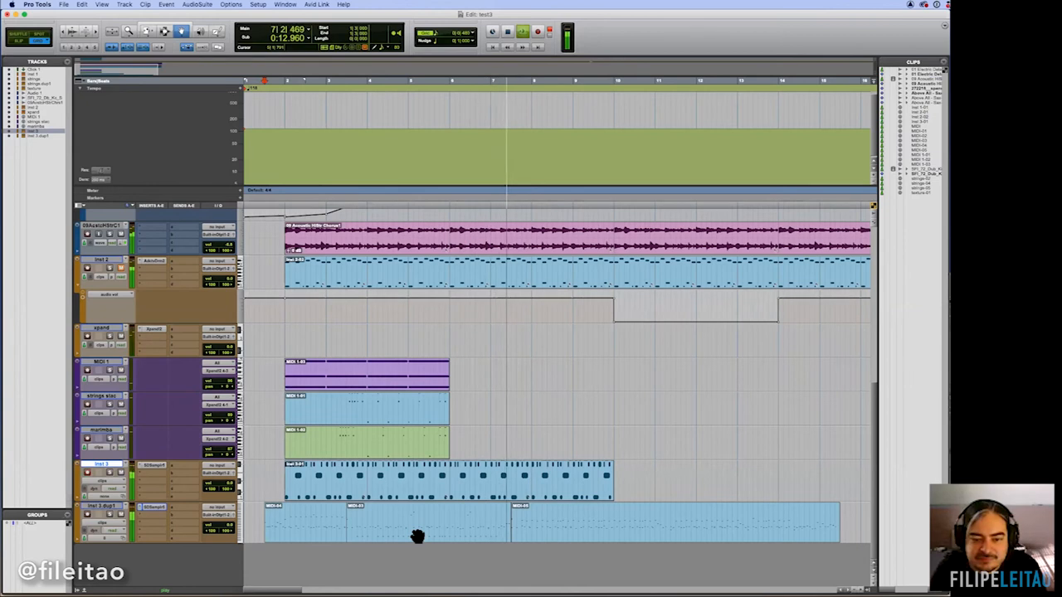
Slide the middle and last drum clips on Inst 3.dup1 earlier so the three grooves sit back to back.
{"action": "left_click_drag", "start_coordinate": [417, 535], "coordinate": [399, 534]}
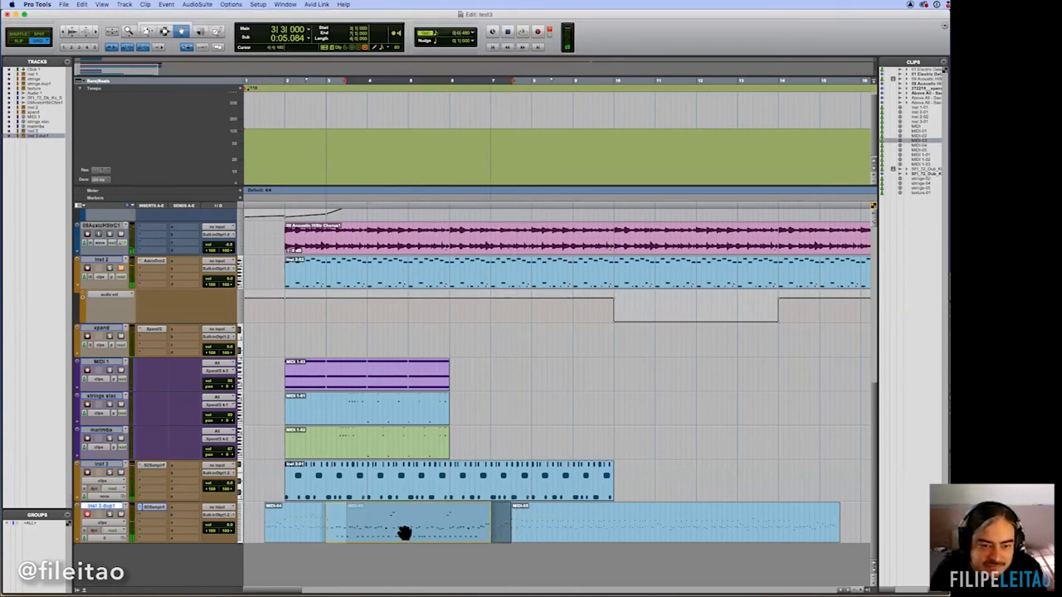
{"action": "left_click_drag", "start_coordinate": [544, 525], "coordinate": [531, 524]}
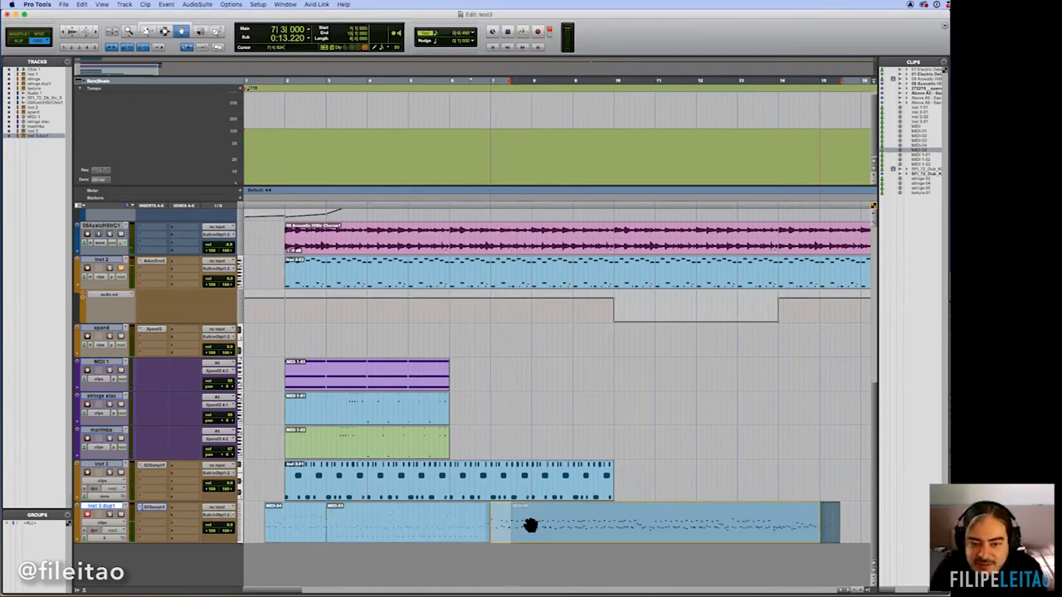
{"action": "left_click_drag", "start_coordinate": [531, 525], "coordinate": [580, 518]}
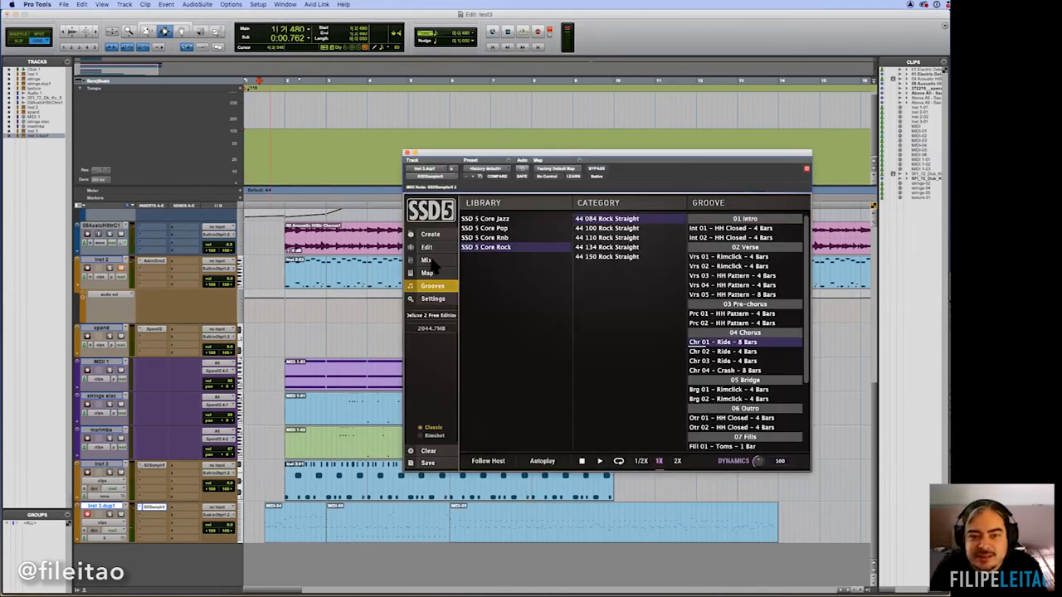
In SSD5's Edit view, set the kick's master volume to -2.91 and its tune to 26.
{"action": "left_click", "coordinate": [428, 247]}
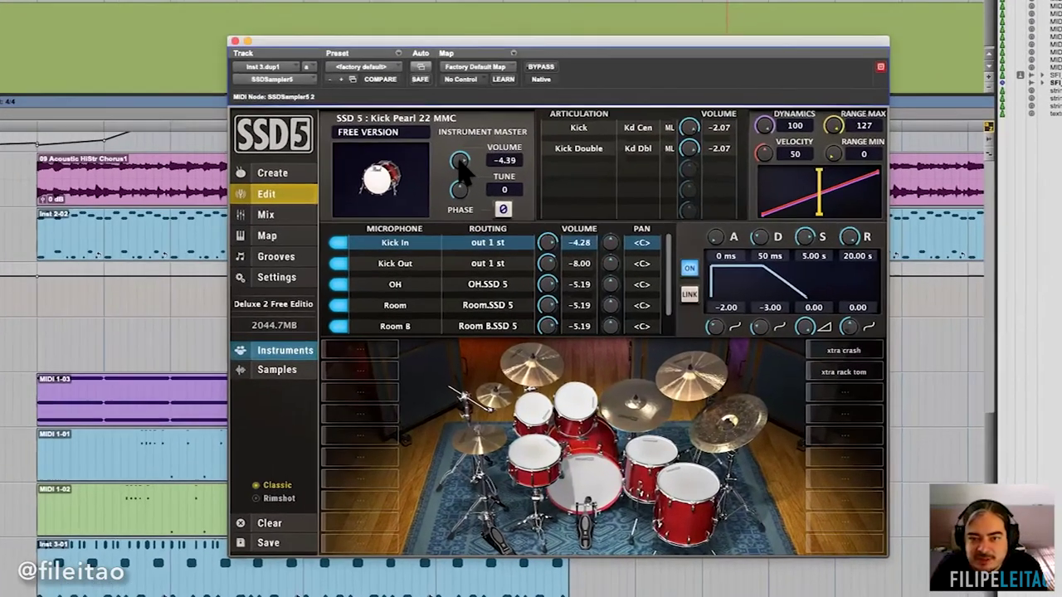
{"action": "left_click_drag", "start_coordinate": [546, 224], "coordinate": [546, 218]}
{"action": "left_click_drag", "start_coordinate": [446, 151], "coordinate": [440, 268]}
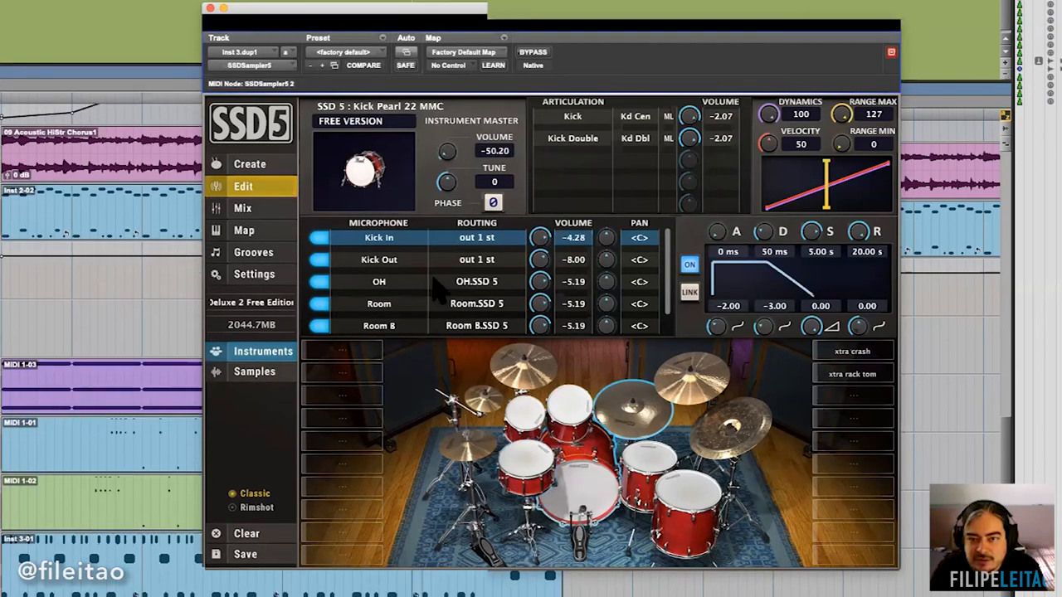
{"action": "left_click_drag", "start_coordinate": [440, 267], "coordinate": [432, 171]}
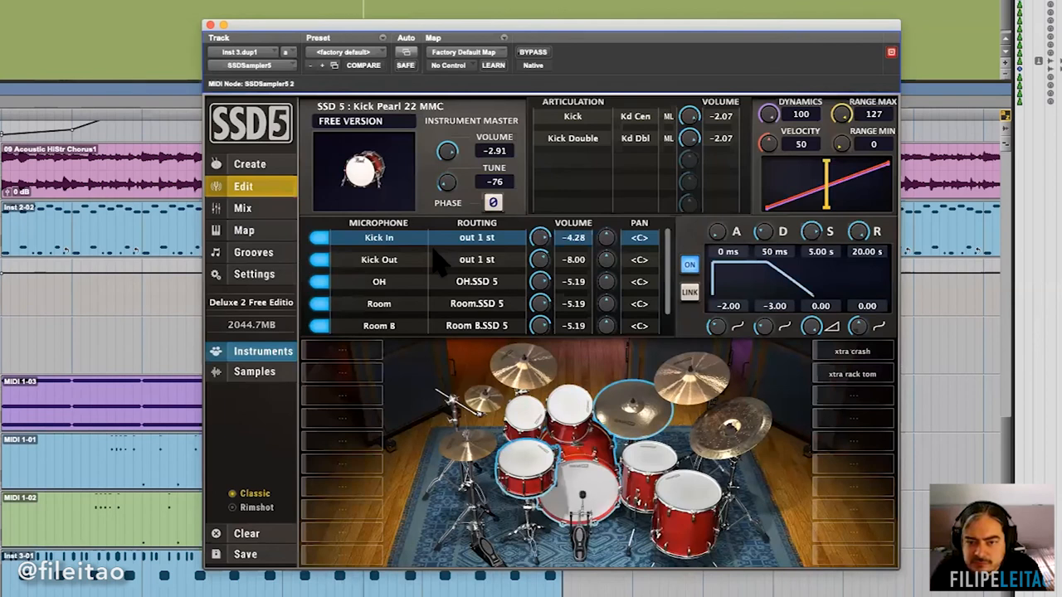
{"action": "left_click_drag", "start_coordinate": [447, 180], "coordinate": [447, 166]}
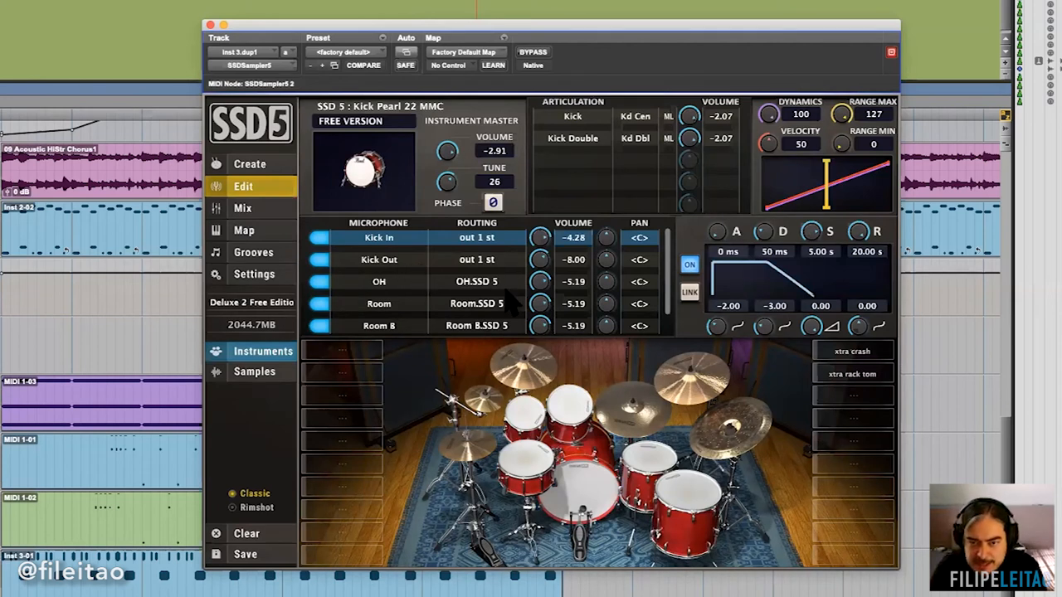
Switch to the snare on the kit and retune it down to -46.
{"action": "left_click", "coordinate": [394, 282]}
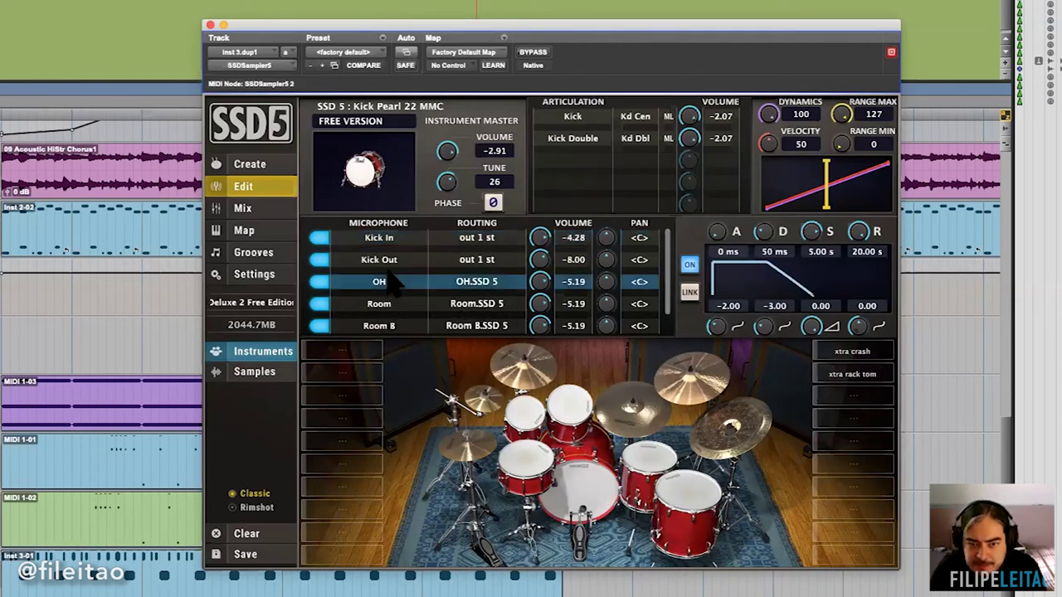
{"action": "left_click", "coordinate": [523, 469]}
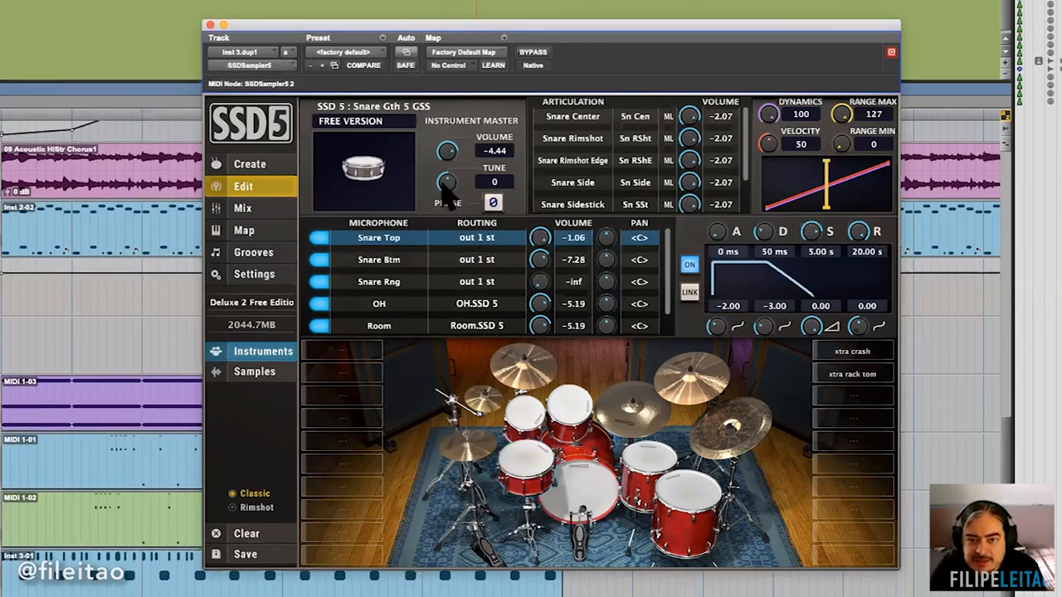
{"action": "mouse_move", "coordinate": [448, 185]}
{"action": "left_mouse_down"}
{"action": "mouse_move", "coordinate": [452, 132]}
{"action": "mouse_move", "coordinate": [435, 224]}
{"action": "left_mouse_up"}
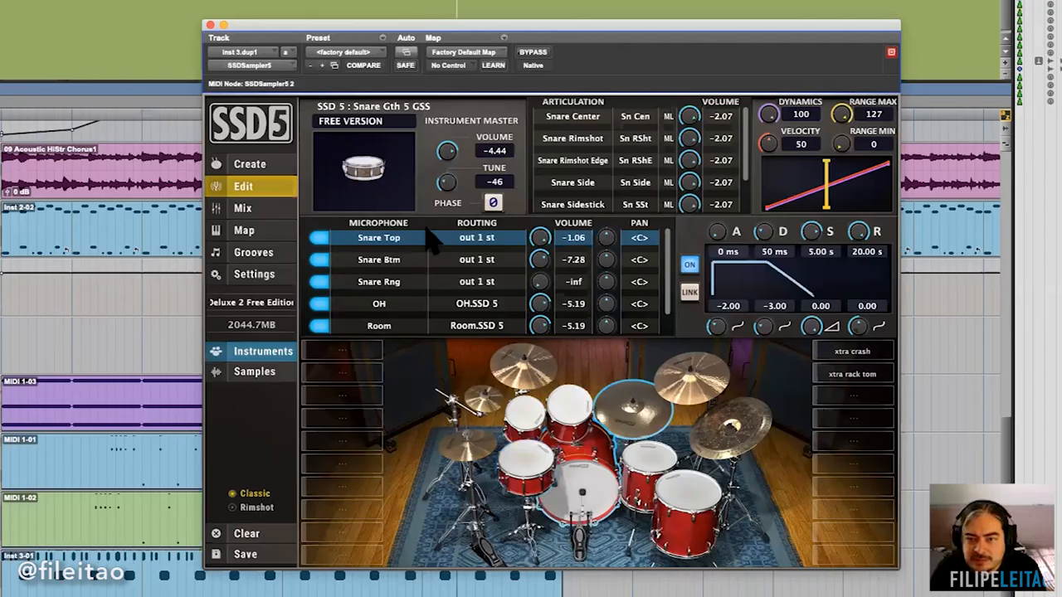